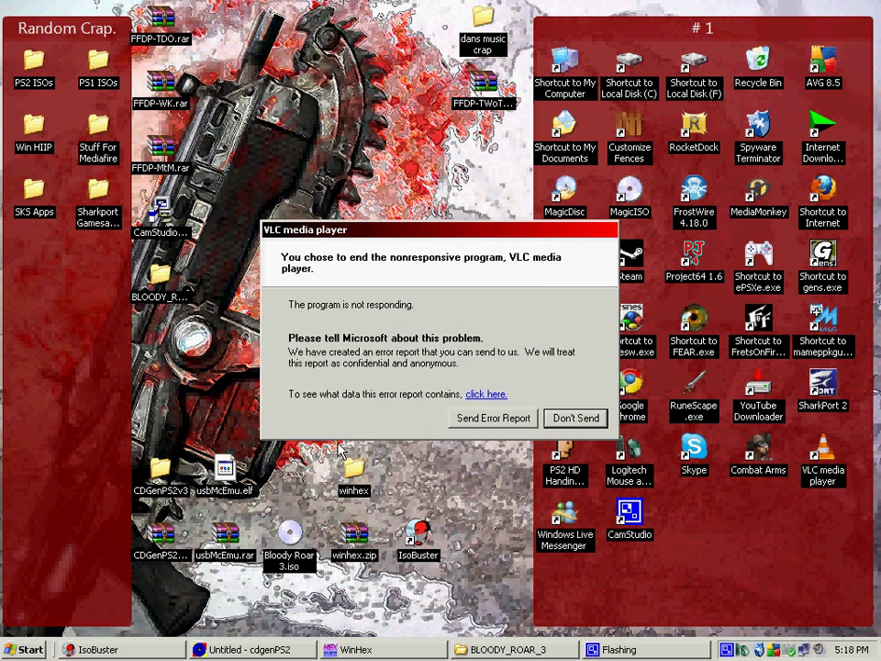
Dismiss the VLC crash report without sending, then select usbMcEmu.rar and winhex.zip on the desktop.
{"action": "left_click", "coordinate": [575, 421]}
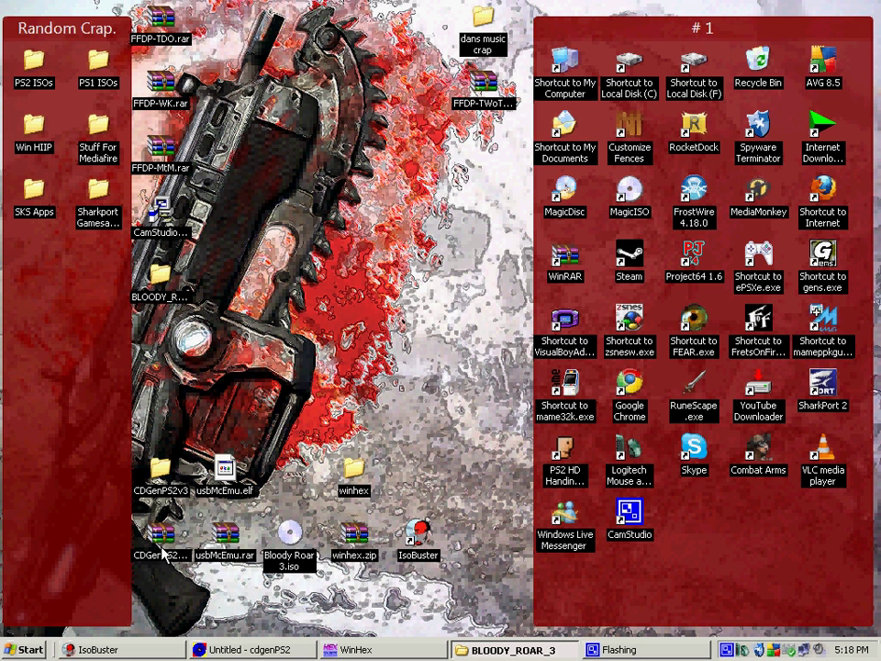
{"action": "left_click", "coordinate": [234, 556]}
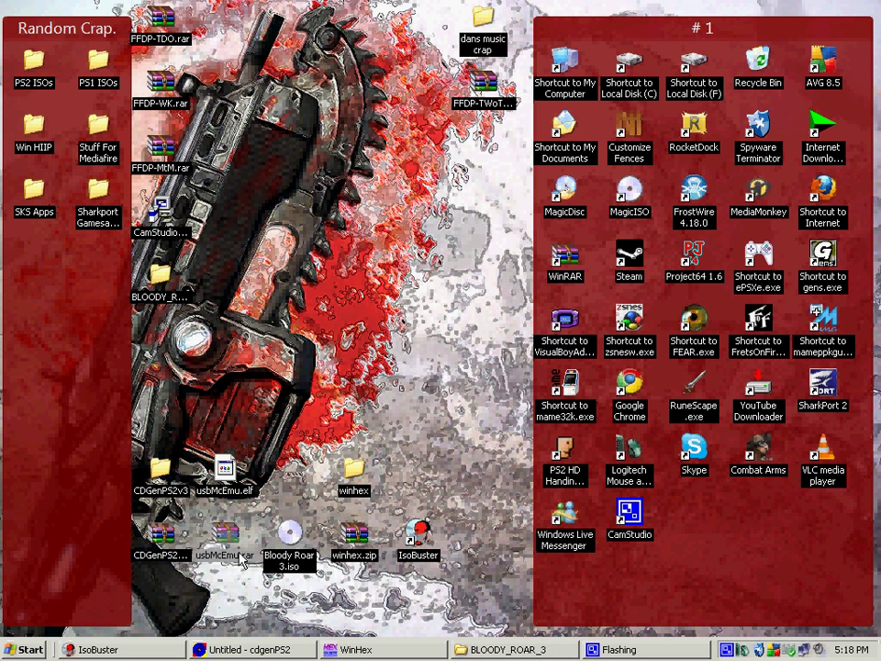
{"action": "left_click", "coordinate": [357, 541]}
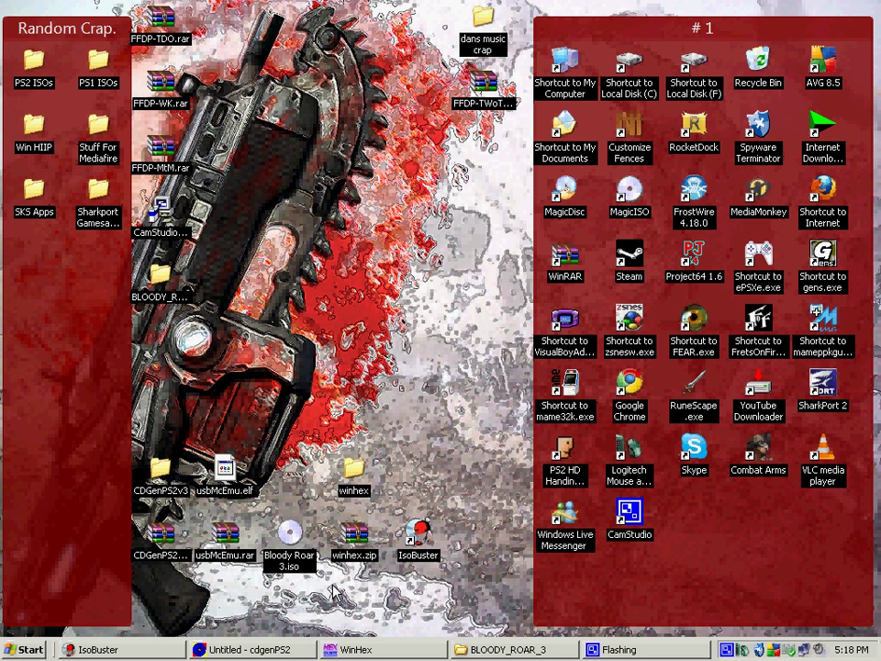
Restore IsoBuster higher on screen, glance at the BLOODY_ROAR_3 track menu, then raise the BLOODY_ROAR_3 folder.
{"action": "left_click", "coordinate": [125, 649]}
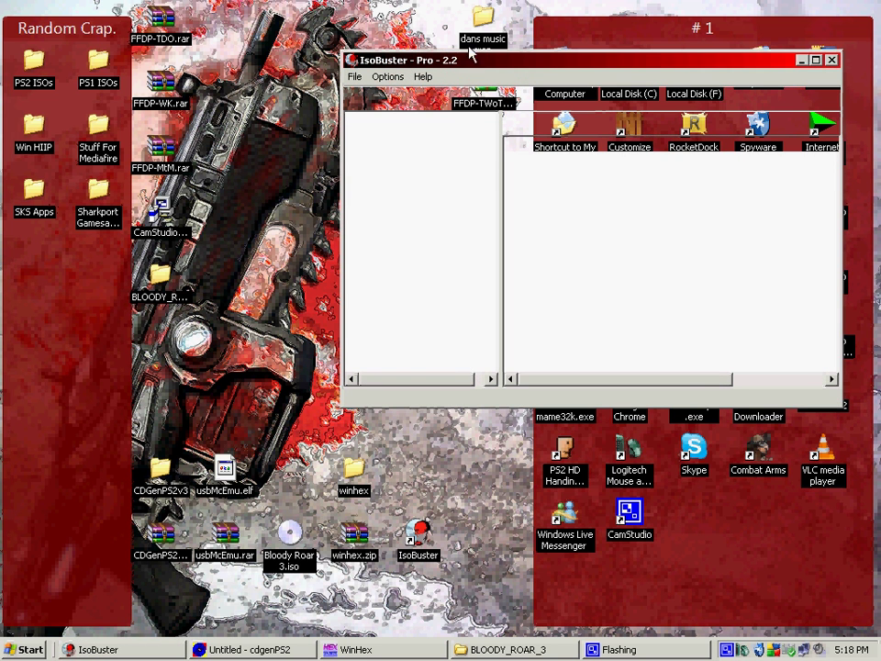
{"action": "left_click_drag", "start_coordinate": [447, 62], "coordinate": [445, 37]}
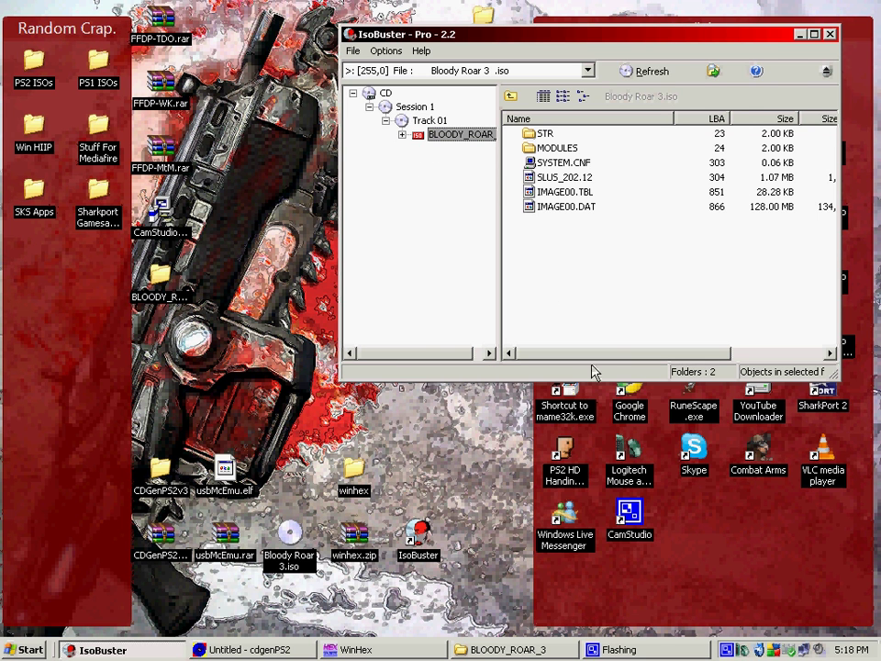
{"action": "right_click", "coordinate": [431, 135]}
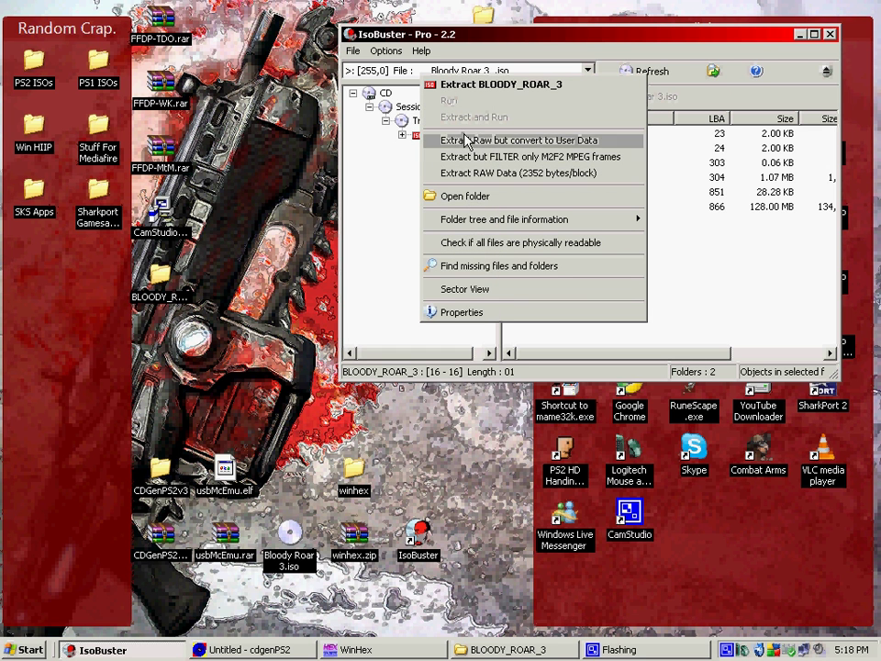
{"action": "left_click", "coordinate": [314, 190]}
{"action": "left_click", "coordinate": [157, 291]}
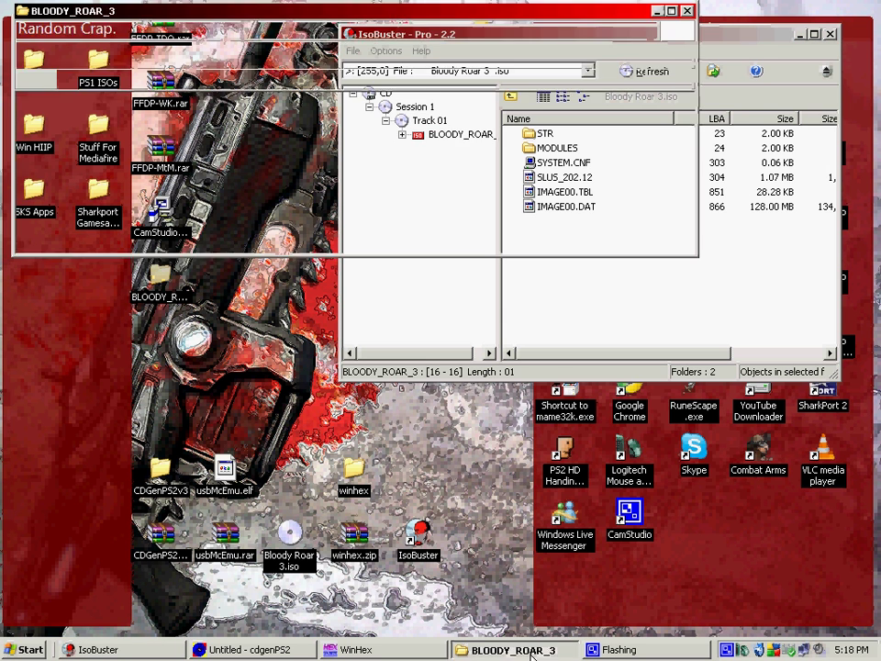
Compare the BLOODY_ROAR_3 Explorer listing against IsoBuster's image contents, ending back on IsoBuster.
{"action": "left_click", "coordinate": [743, 40]}
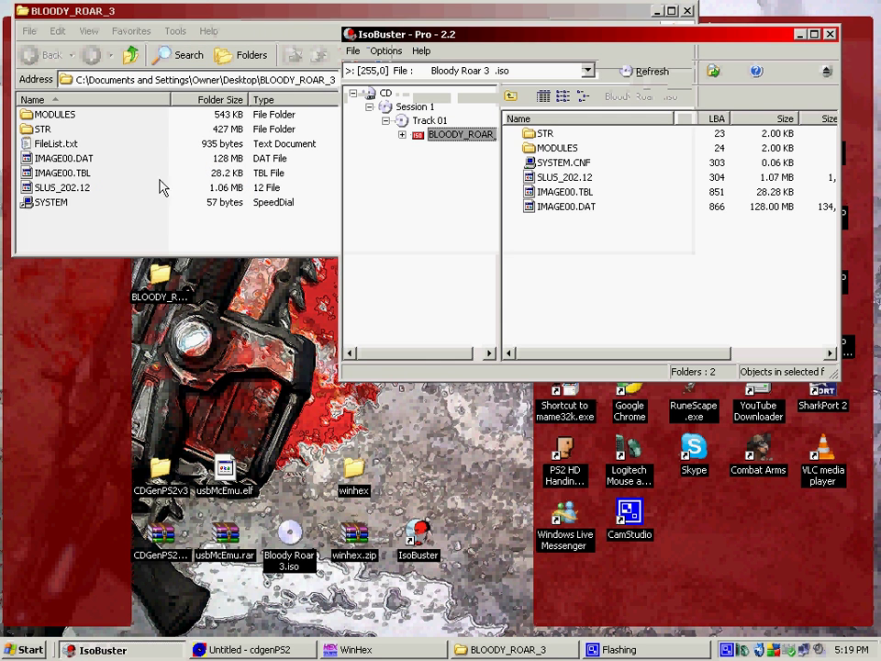
{"action": "left_click", "coordinate": [188, 209]}
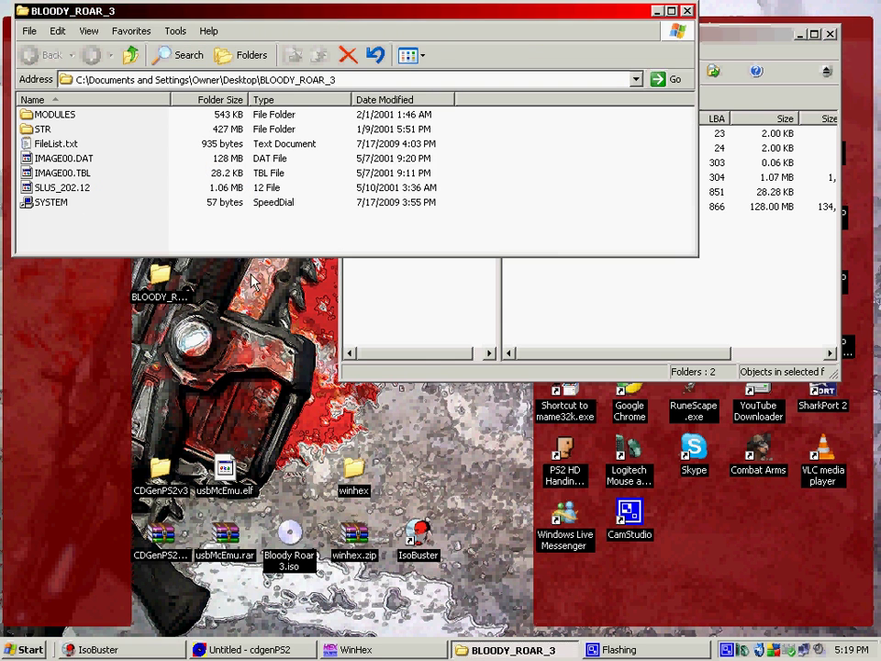
{"action": "left_click", "coordinate": [759, 266]}
{"action": "left_click", "coordinate": [335, 182]}
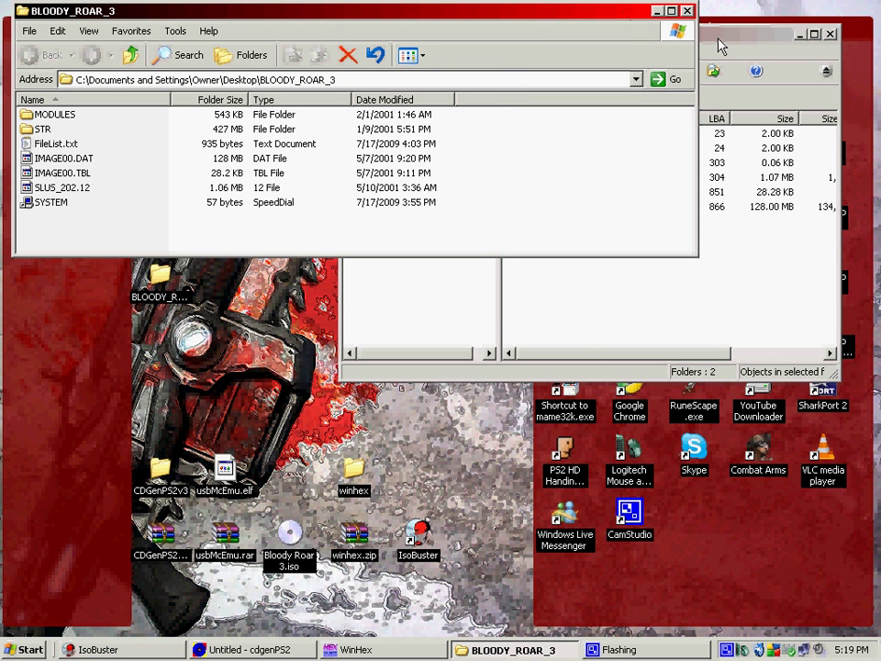
{"action": "key", "text": "alt+Tab"}
Look at the track's Folder tree and file information > List tree-info (in txt file) option, then minimize IsoBuster.
{"action": "left_click", "coordinate": [427, 137]}
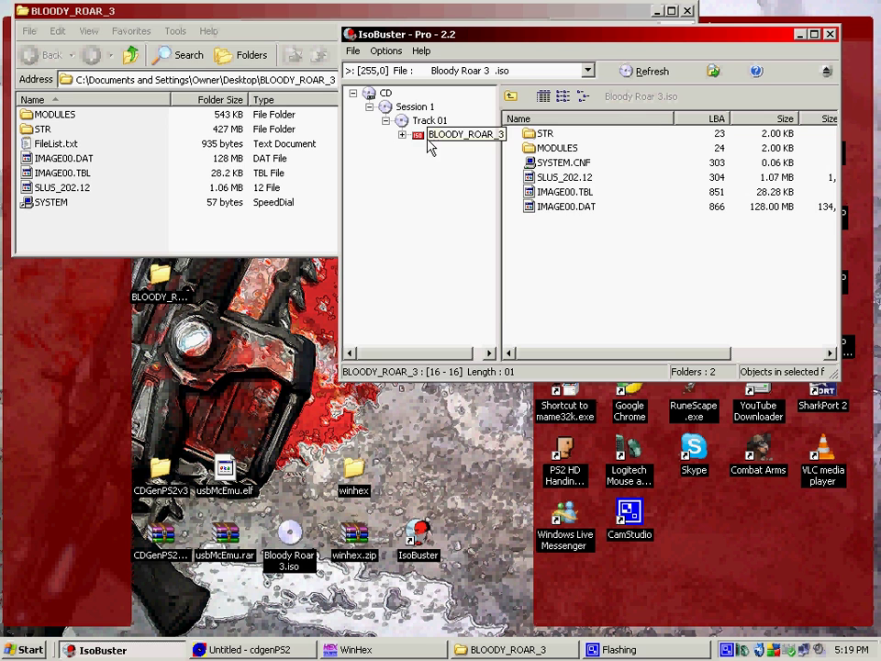
{"action": "right_click", "coordinate": [427, 137]}
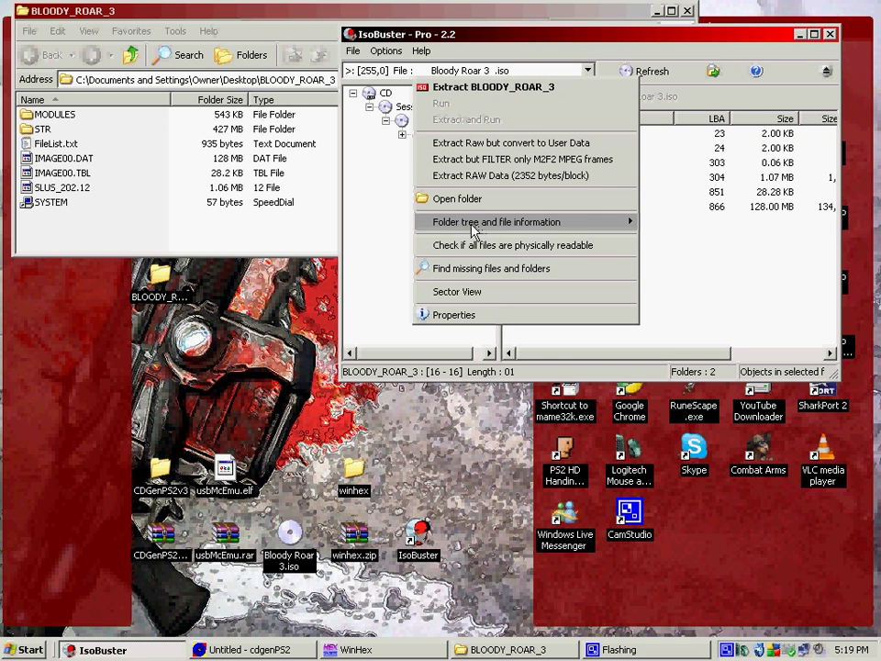
{"action": "mouse_move", "coordinate": [463, 230]}
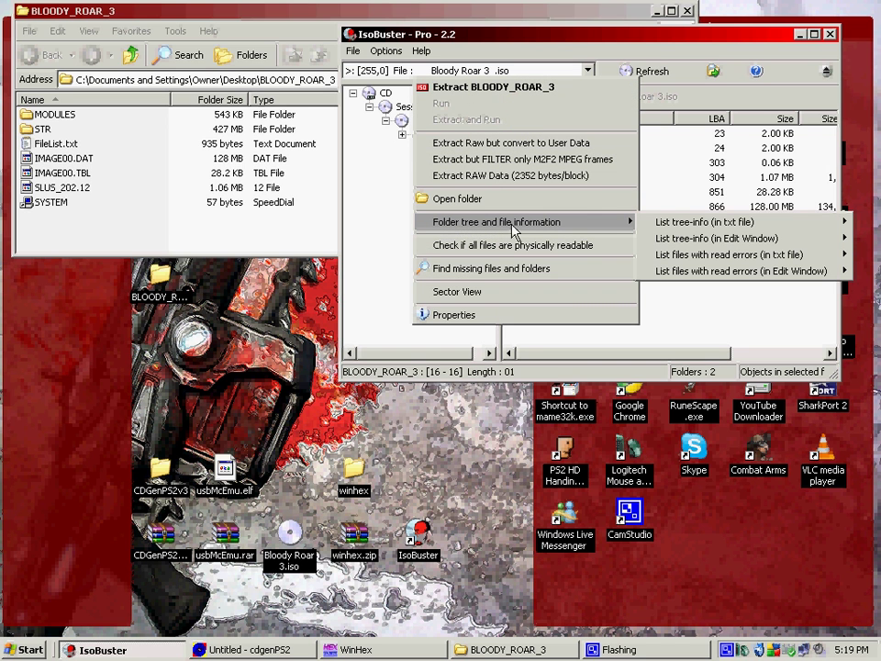
{"action": "mouse_move", "coordinate": [694, 224]}
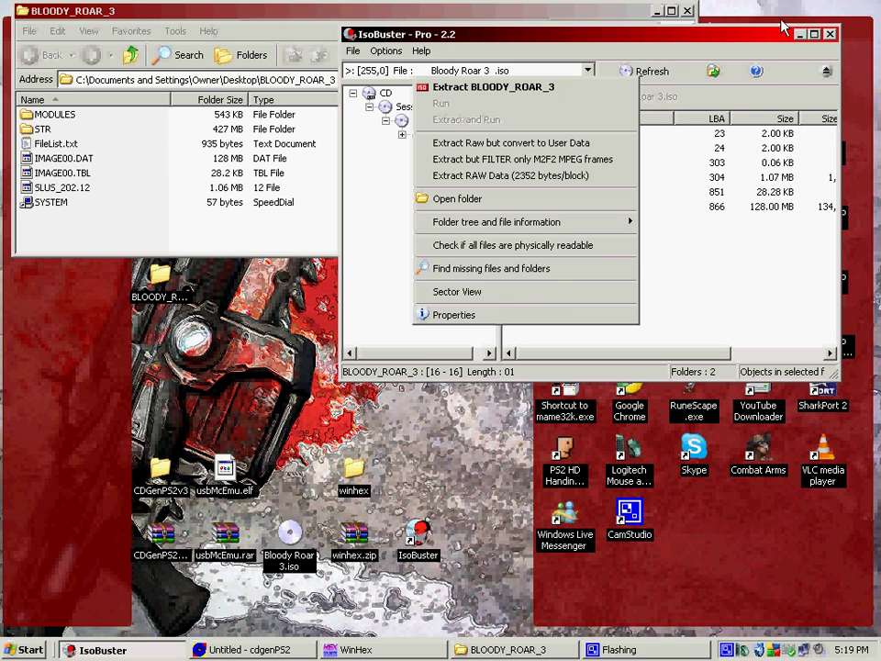
{"action": "left_click", "coordinate": [731, 36]}
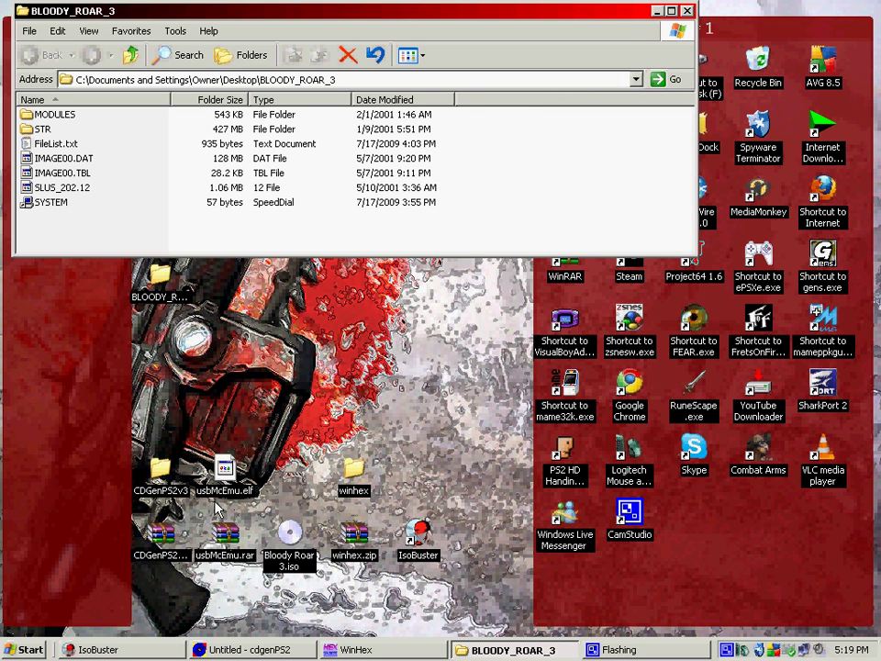
Rename usbMcEmu.elf on the desktop to SLUS_999.99, correcting a mistyped 00 ending.
{"action": "left_click", "coordinate": [224, 467]}
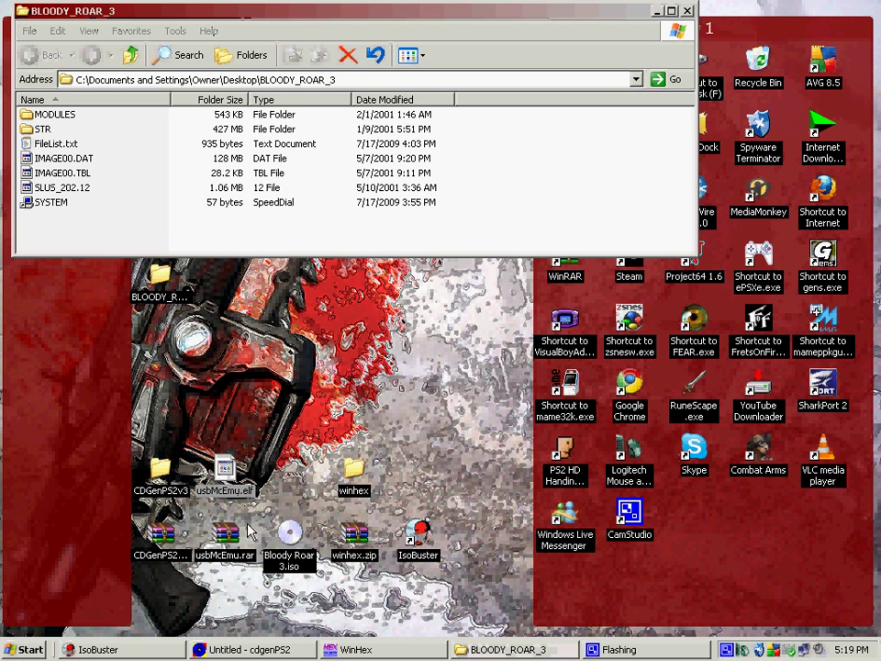
{"action": "right_click", "coordinate": [236, 477]}
{"action": "left_click", "coordinate": [274, 446]}
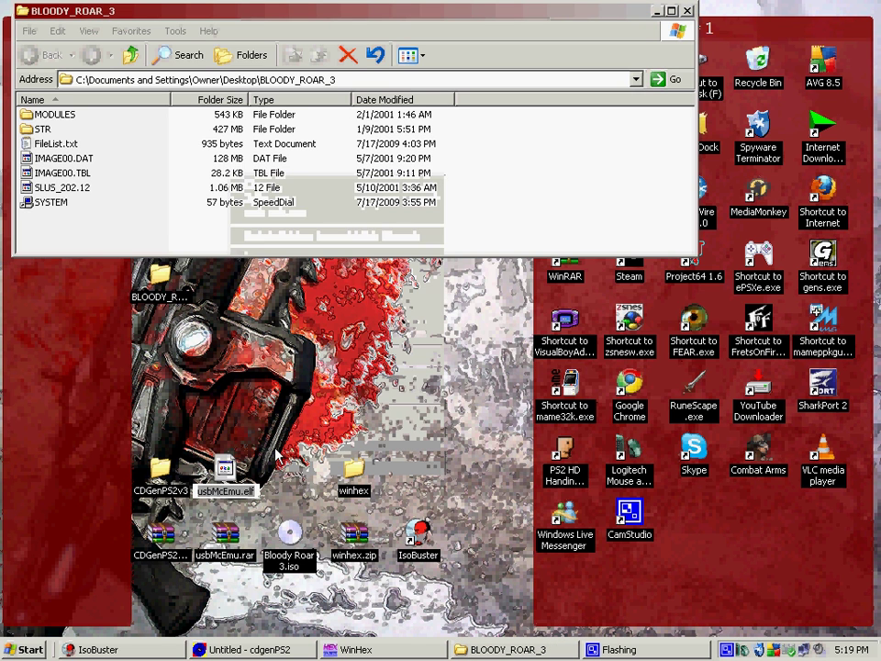
{"action": "key", "text": "BackSpace"}
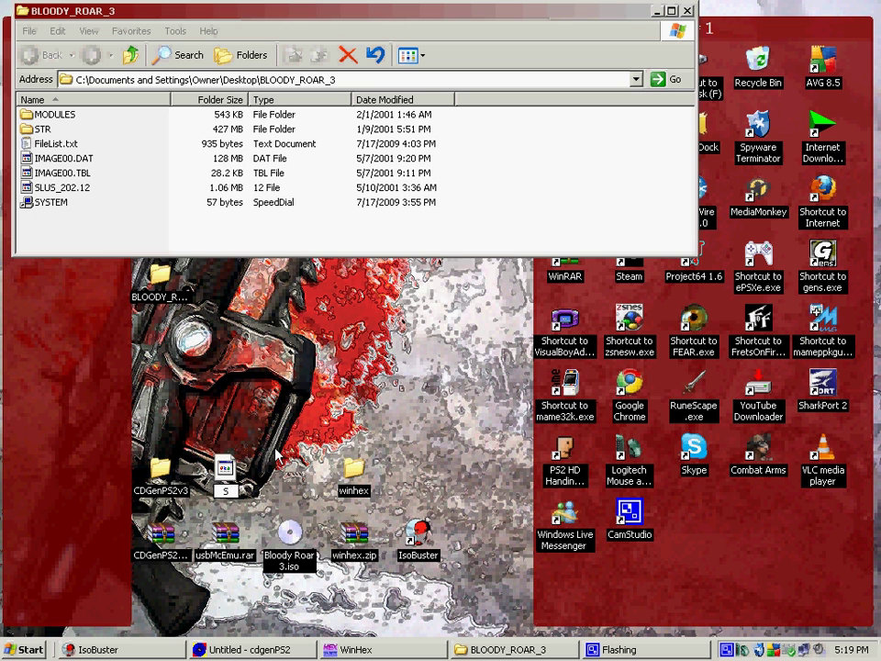
{"action": "type", "text": "SLUS_999"}
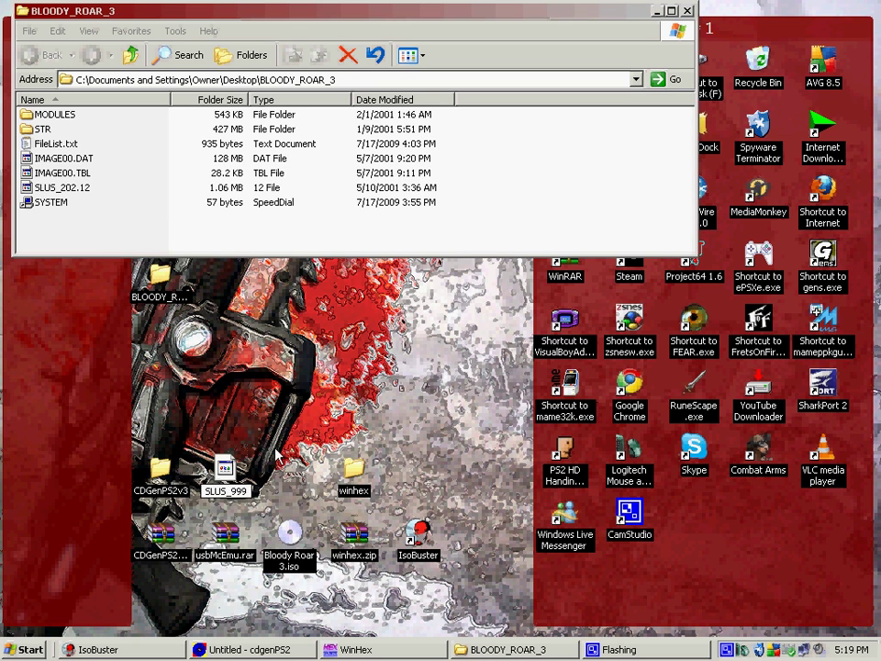
{"action": "type", "text": ".00"}
{"action": "key", "text": "BackSpace"}
{"action": "key", "text": "BackSpace"}
{"action": "type", "text": "99"}
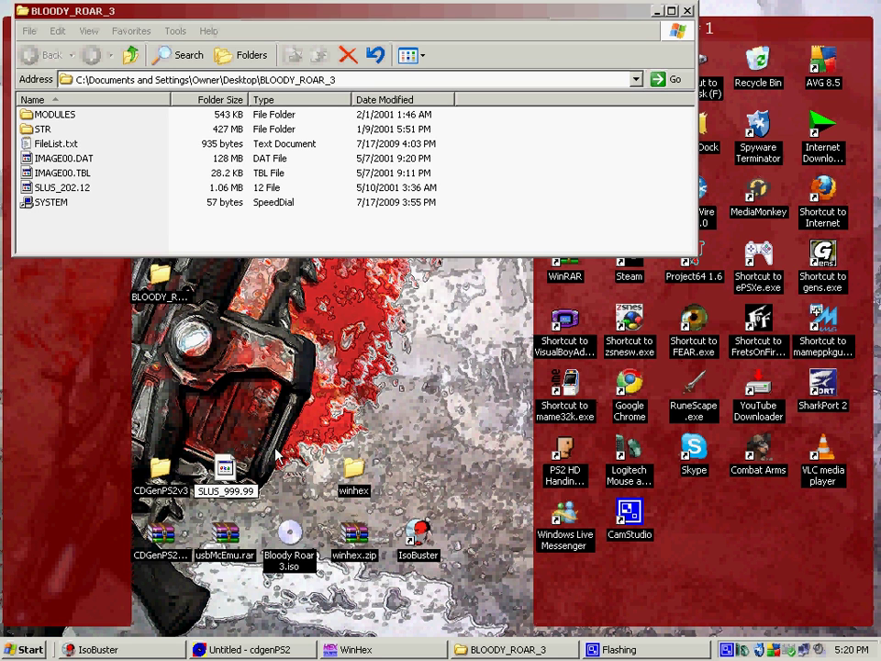
{"action": "left_click", "coordinate": [296, 468]}
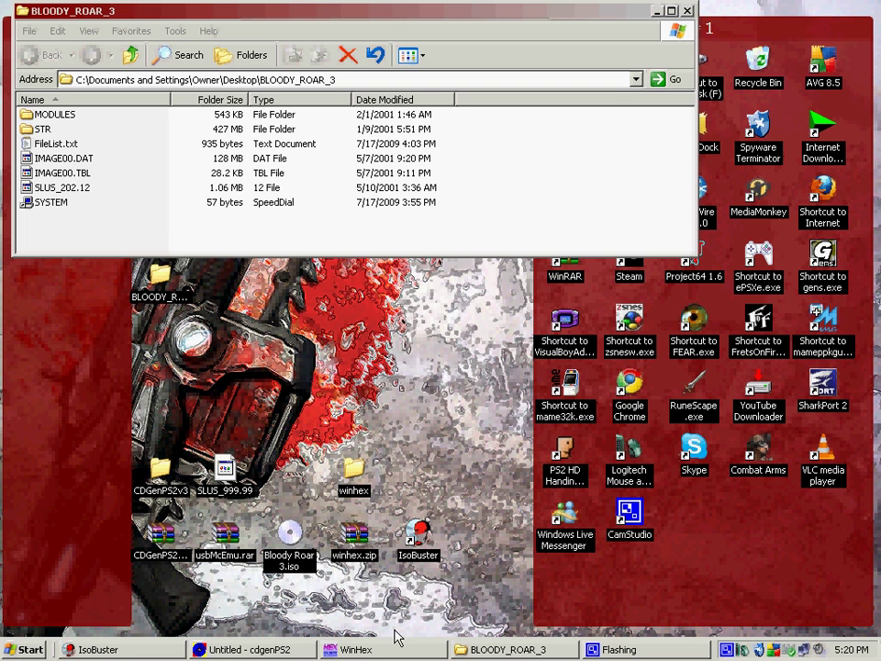
Launch Notepad and open the SYSTEM file from the BLOODY_ROAR_3 folder in it.
{"action": "left_click", "coordinate": [30, 653]}
{"action": "left_click", "coordinate": [42, 489]}
{"action": "left_click", "coordinate": [3, 654]}
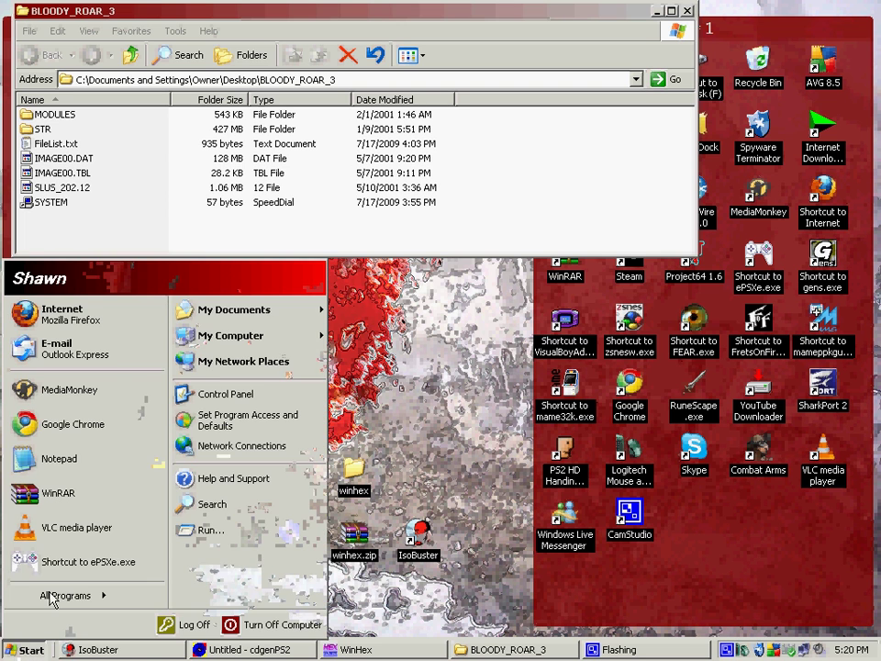
{"action": "left_click", "coordinate": [60, 459]}
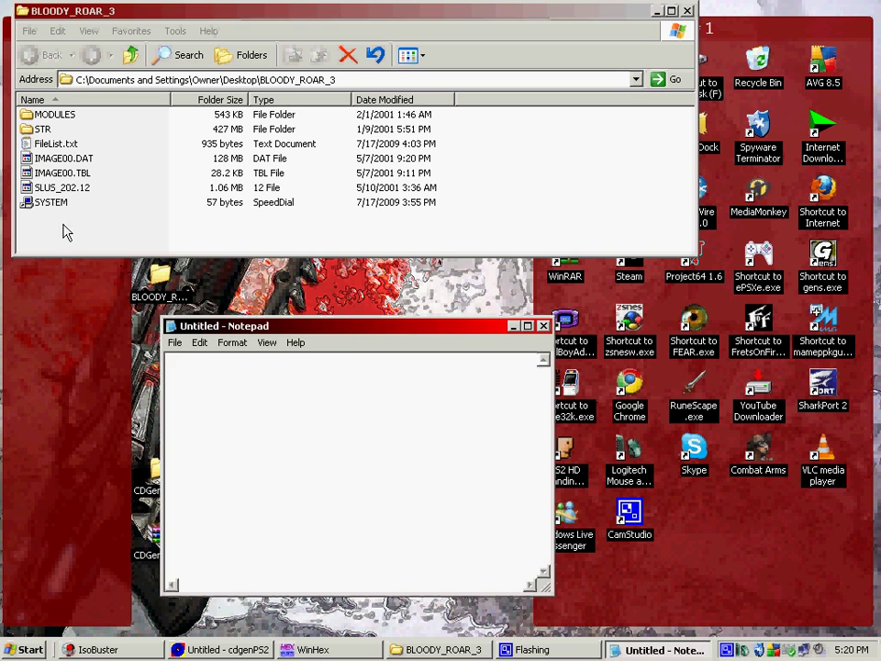
{"action": "left_click", "coordinate": [64, 230]}
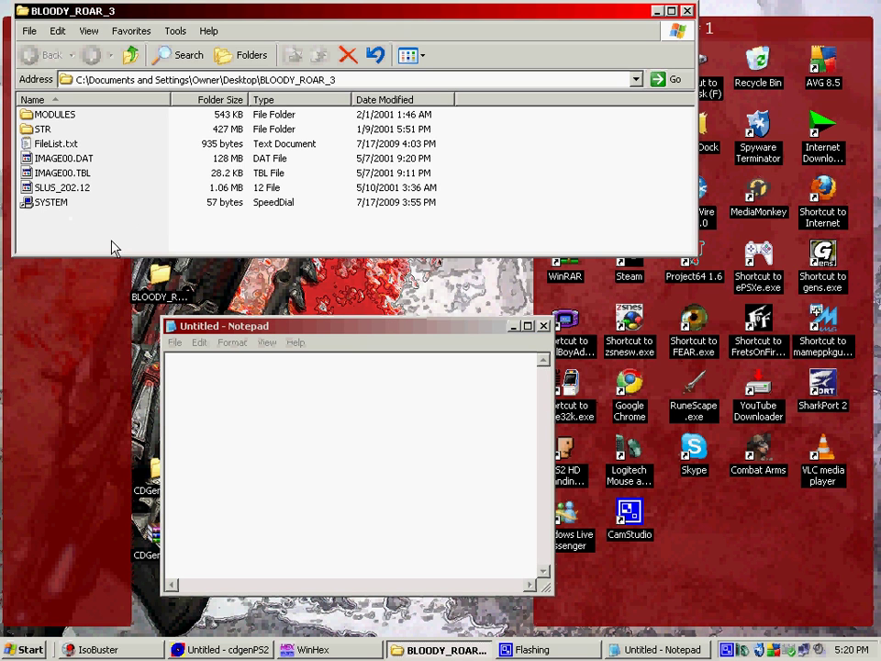
{"action": "left_click", "coordinate": [57, 203]}
{"action": "left_click_drag", "start_coordinate": [57, 206], "coordinate": [108, 226]}
{"action": "left_click_drag", "start_coordinate": [260, 458], "coordinate": [248, 384]}
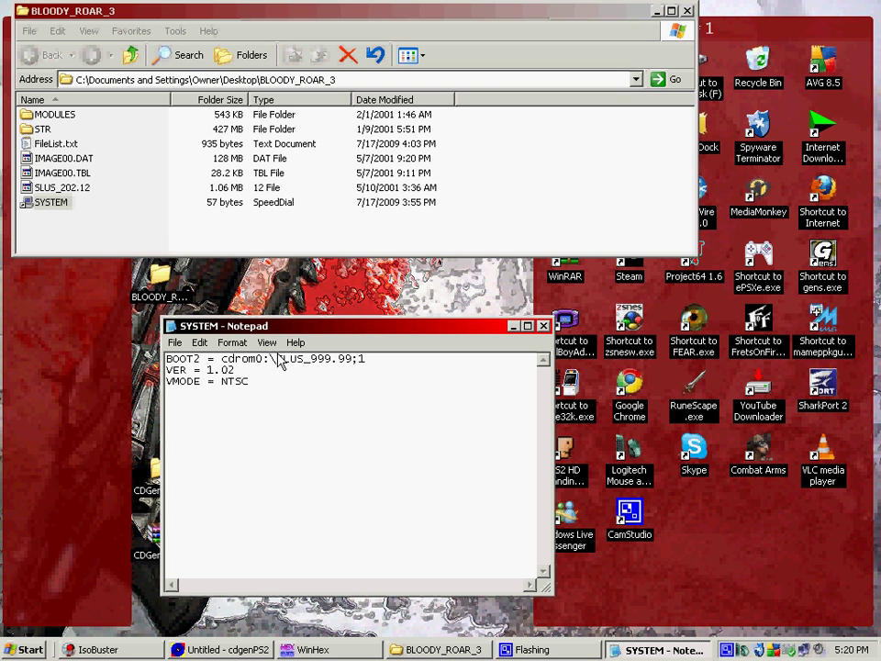
Verify the BOOT2 line reads cdrom0:\SLUS_999.99;1, then close SYSTEM.CNF to reach the save prompt.
{"action": "left_click_drag", "start_coordinate": [277, 359], "coordinate": [383, 370]}
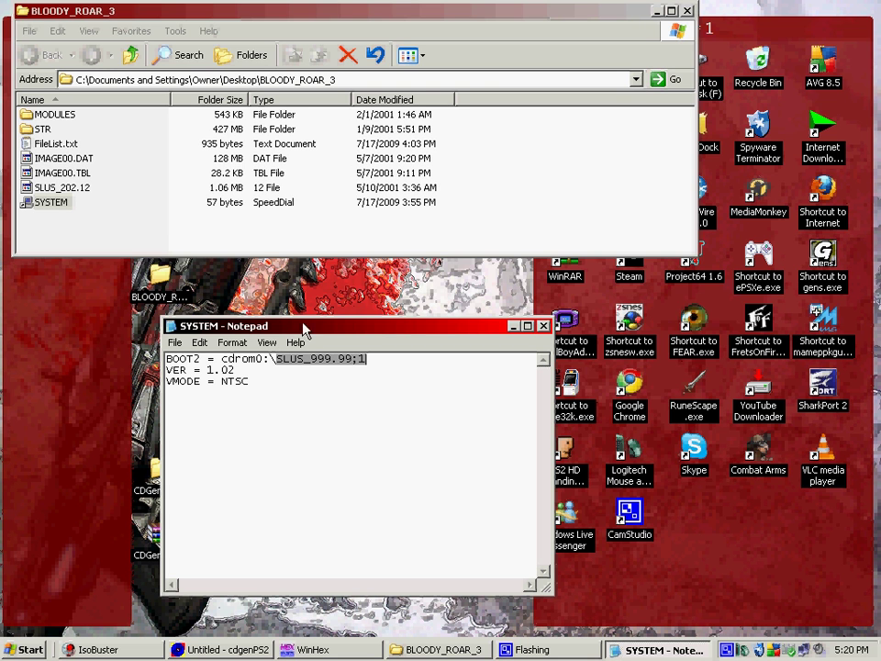
{"action": "left_click_drag", "start_coordinate": [285, 326], "coordinate": [498, 310]}
{"action": "left_click", "coordinate": [576, 417]}
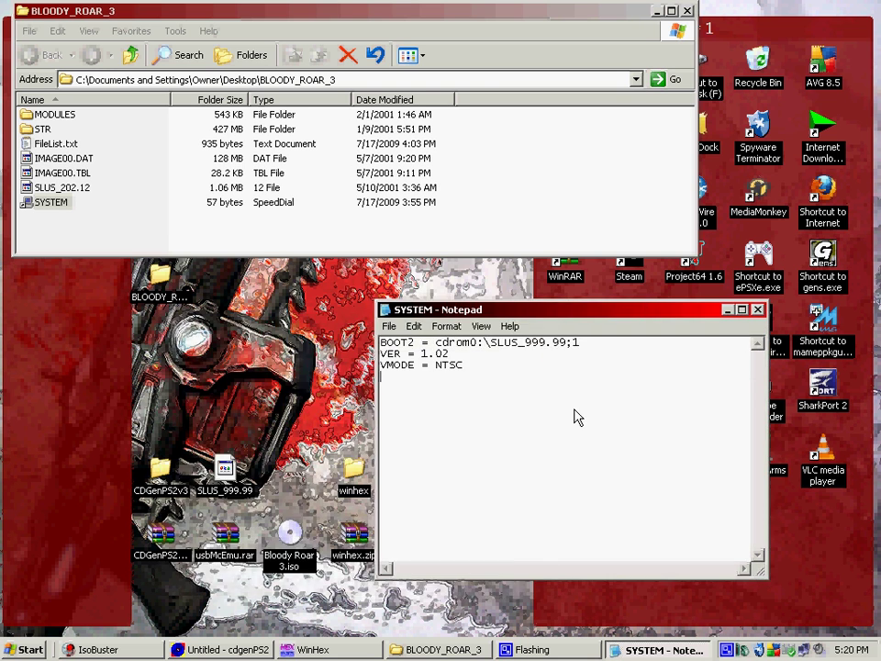
{"action": "left_click_drag", "start_coordinate": [566, 341], "coordinate": [493, 341]}
{"action": "left_click", "coordinate": [570, 347]}
{"action": "left_click_drag", "start_coordinate": [570, 347], "coordinate": [580, 347]}
{"action": "left_click", "coordinate": [597, 390]}
{"action": "left_click", "coordinate": [756, 311]}
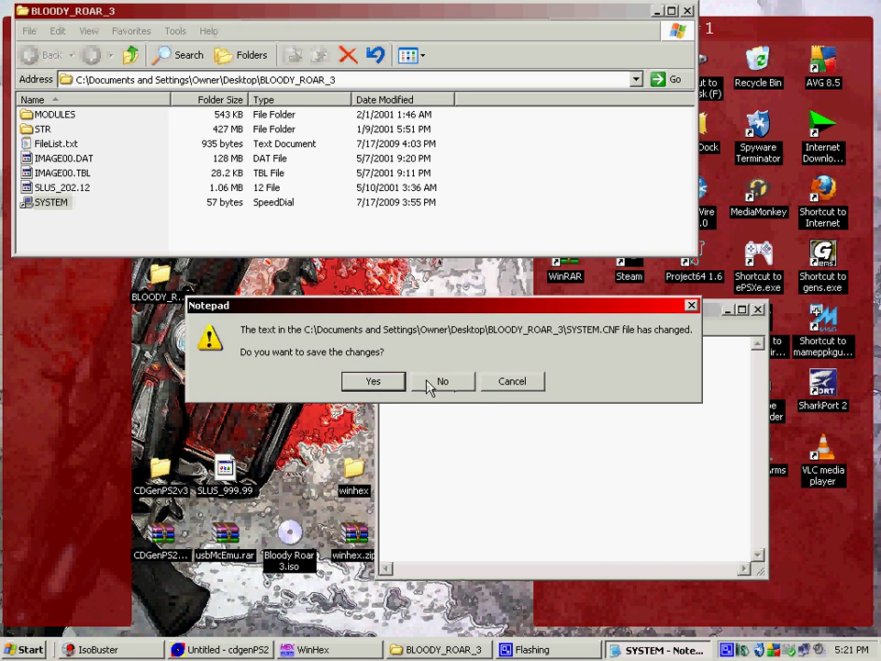
Save the SYSTEM.CNF changes and load SLUS_999.99 into WinHex.
{"action": "left_click", "coordinate": [392, 387]}
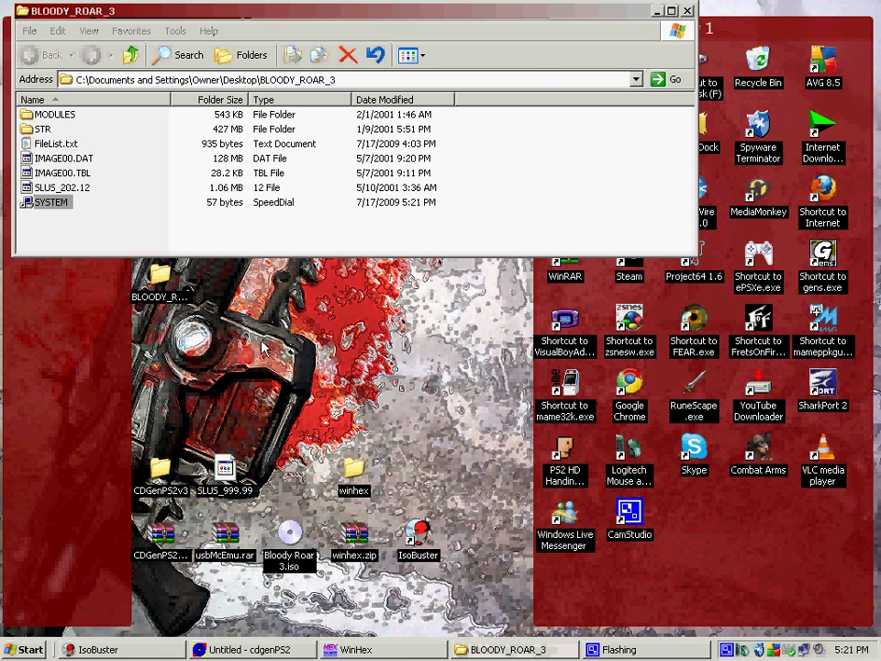
{"action": "left_click", "coordinate": [403, 655]}
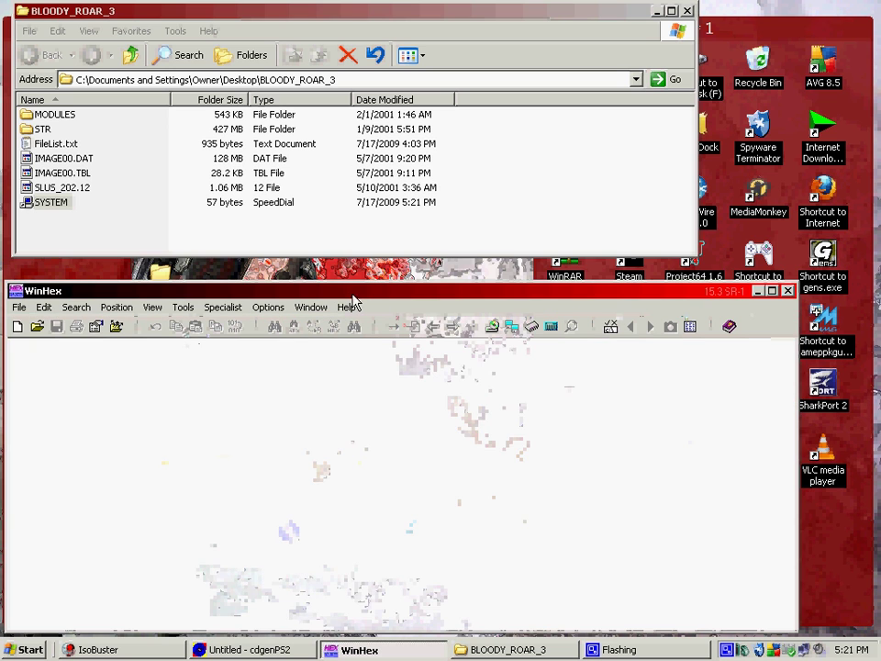
{"action": "left_click_drag", "start_coordinate": [350, 296], "coordinate": [397, 13]}
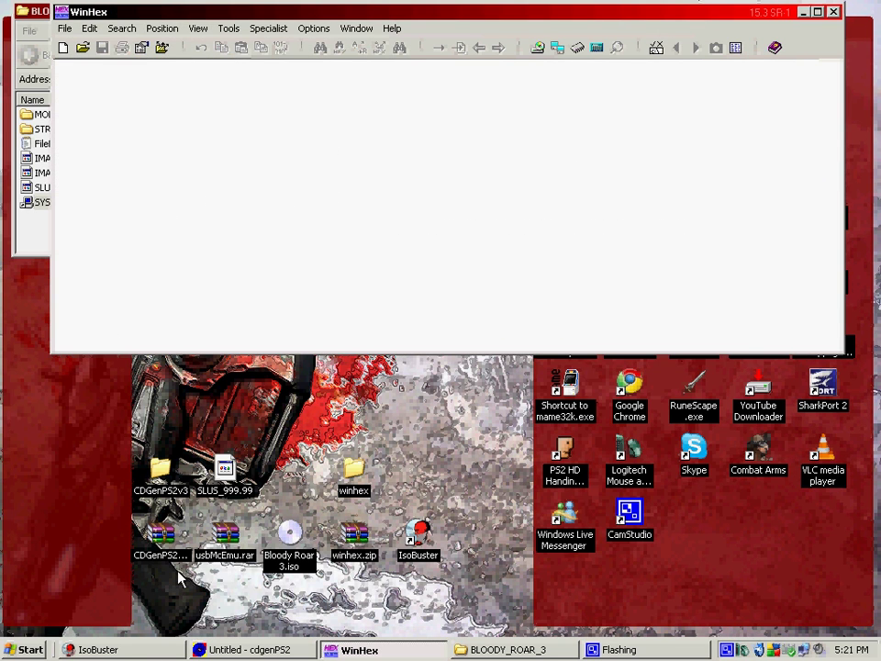
{"action": "left_click_drag", "start_coordinate": [229, 473], "coordinate": [230, 204]}
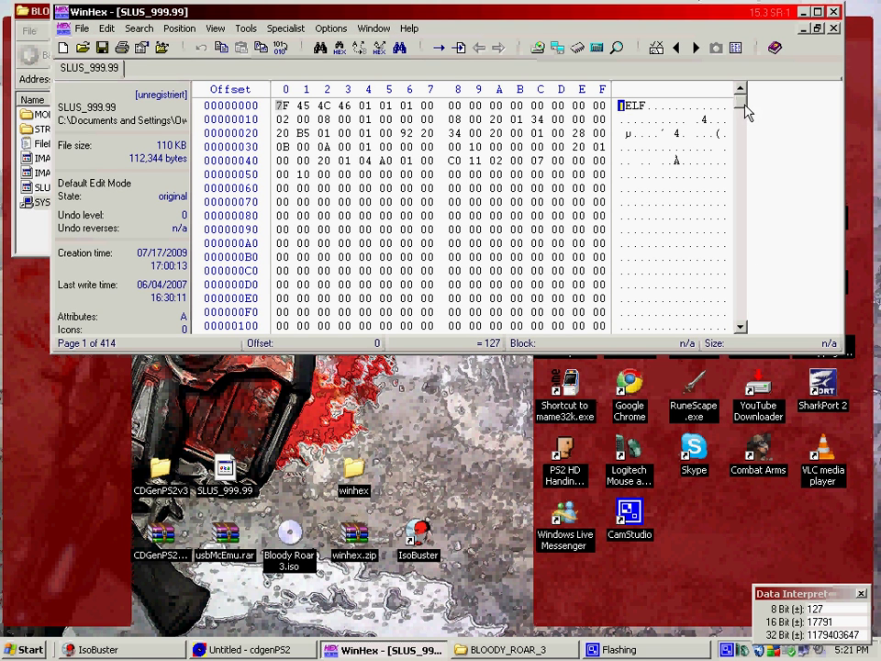
Scroll SLUS_999.99 to the cdrom0:\IOPRP234.IMG;1 and cdrom0:\SLPS_250.88;1 strings near offset 4C00.
{"action": "scroll", "coordinate": [298, 214], "scroll_direction": "down", "scroll_amount": 14}
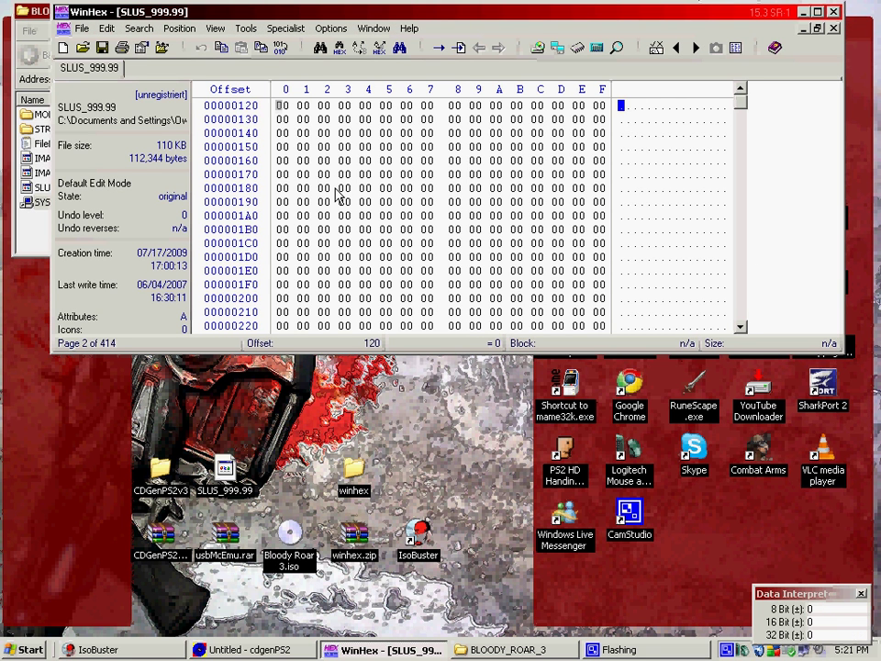
{"action": "scroll", "coordinate": [299, 215], "scroll_direction": "down", "scroll_amount": 18}
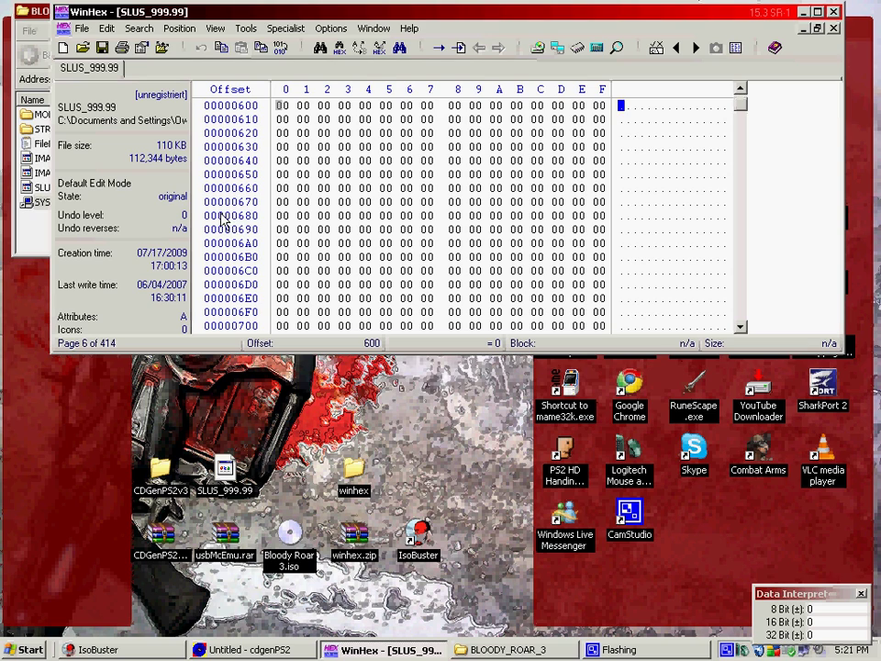
{"action": "scroll", "coordinate": [223, 228], "scroll_direction": "down", "scroll_amount": 11}
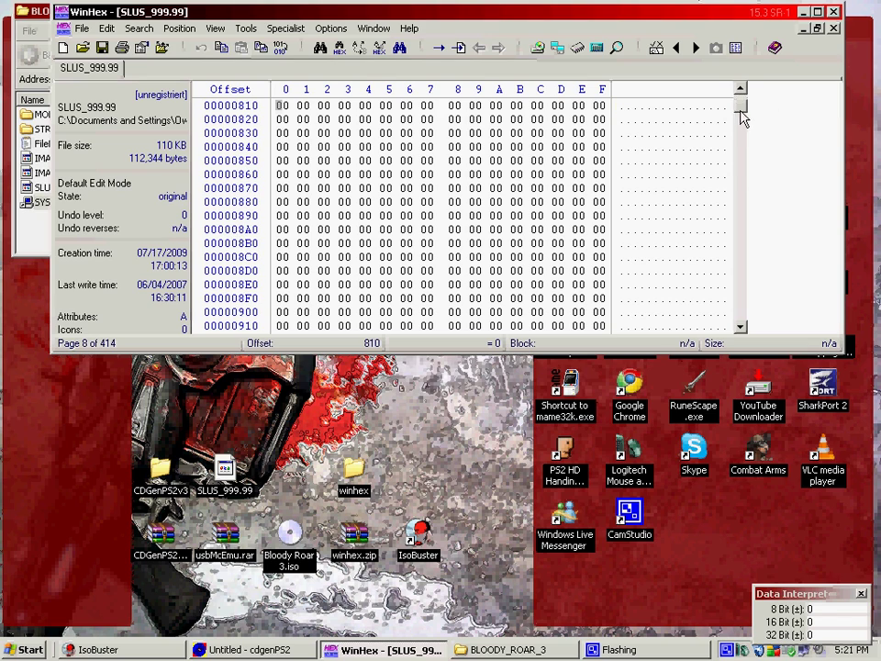
{"action": "left_click_drag", "start_coordinate": [742, 112], "coordinate": [746, 147]}
{"action": "scroll", "coordinate": [514, 179], "scroll_direction": "up", "scroll_amount": 11}
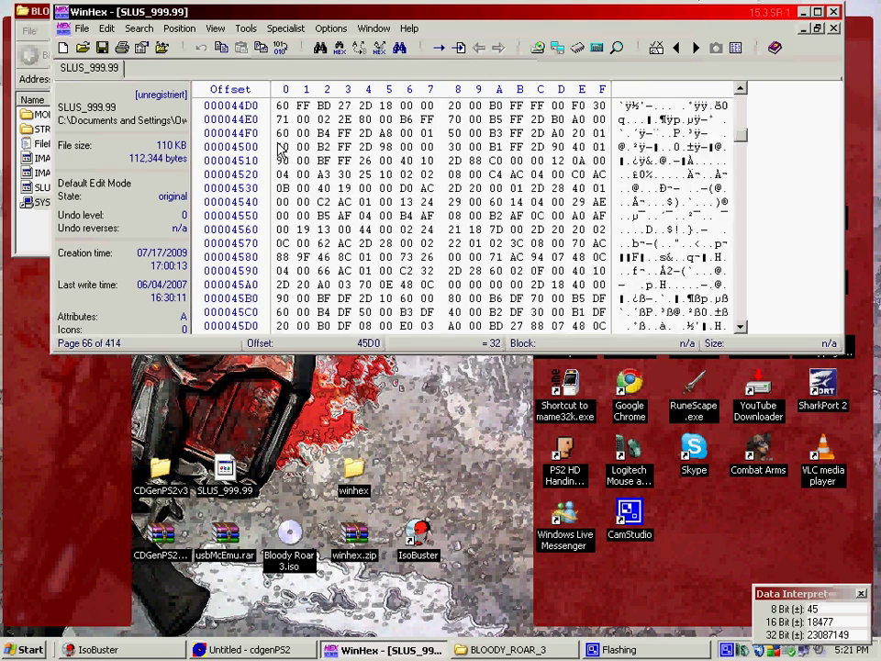
{"action": "mouse_move", "coordinate": [744, 138]}
{"action": "left_mouse_down"}
{"action": "mouse_move", "coordinate": [743, 157]}
{"action": "mouse_move", "coordinate": [744, 141]}
{"action": "left_mouse_up"}
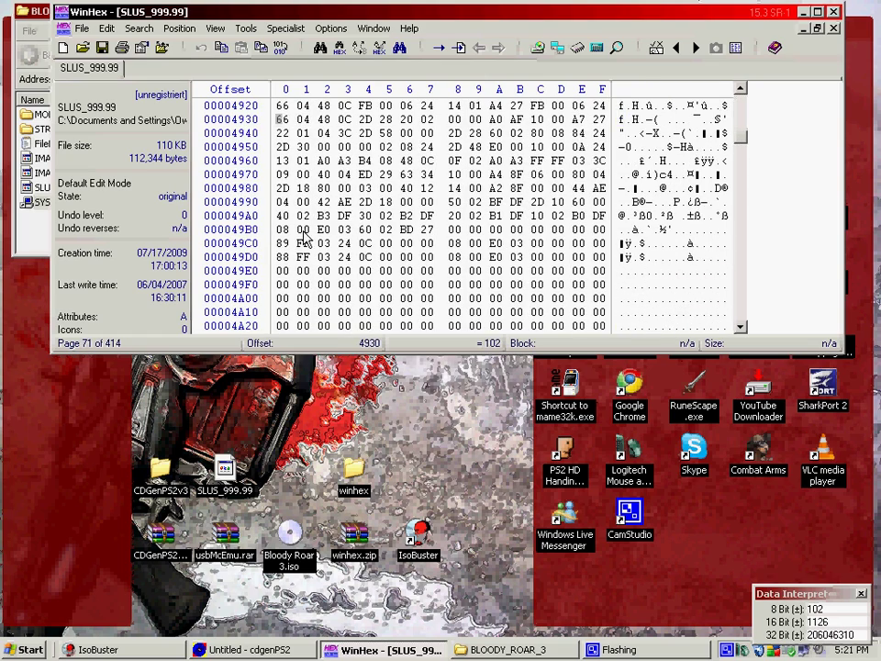
{"action": "scroll", "coordinate": [261, 275], "scroll_direction": "down", "scroll_amount": 14}
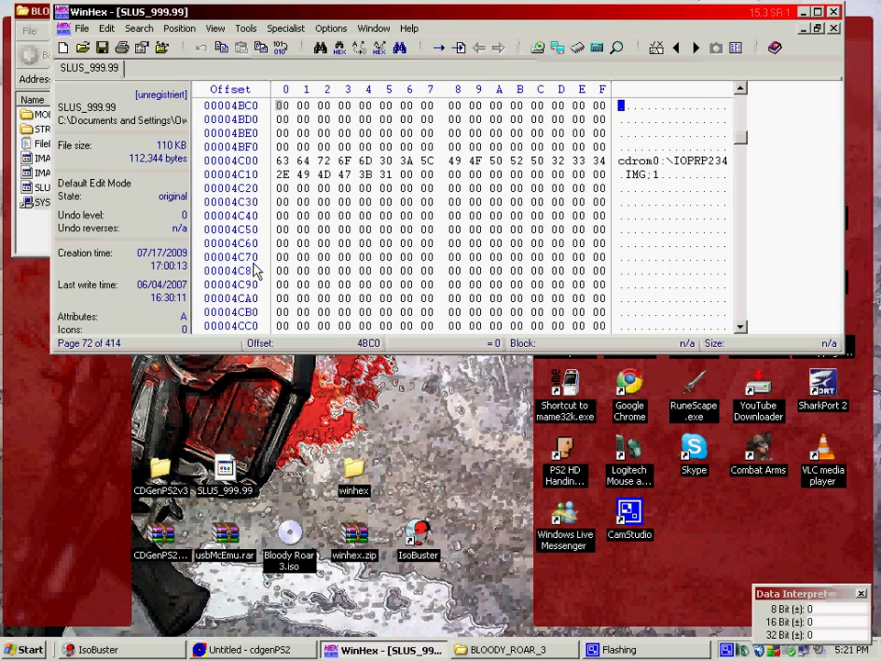
{"action": "scroll", "coordinate": [257, 275], "scroll_direction": "down", "scroll_amount": 16}
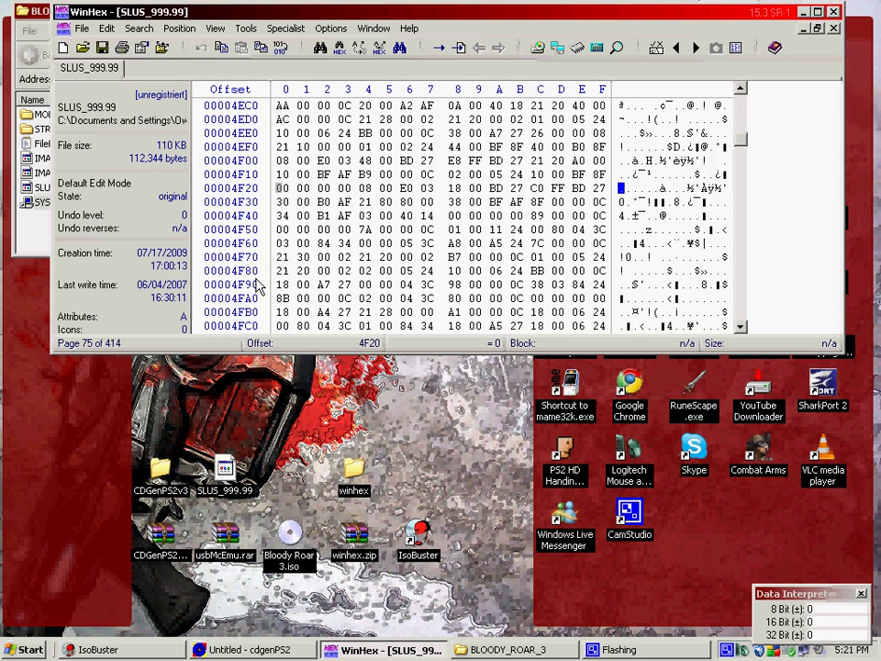
{"action": "scroll", "coordinate": [257, 286], "scroll_direction": "up", "scroll_amount": 13}
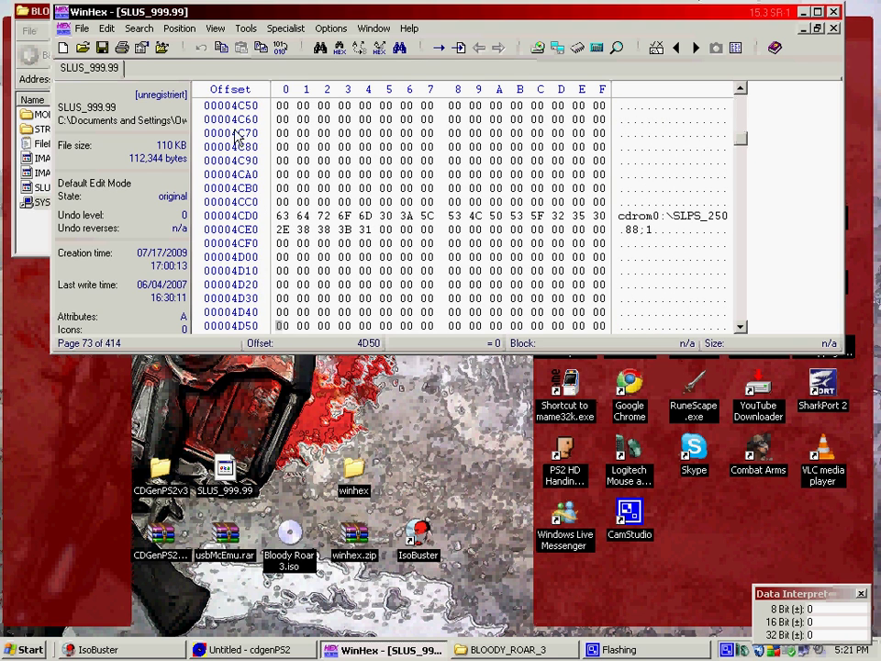
{"action": "scroll", "coordinate": [238, 138], "scroll_direction": "up", "scroll_amount": 3}
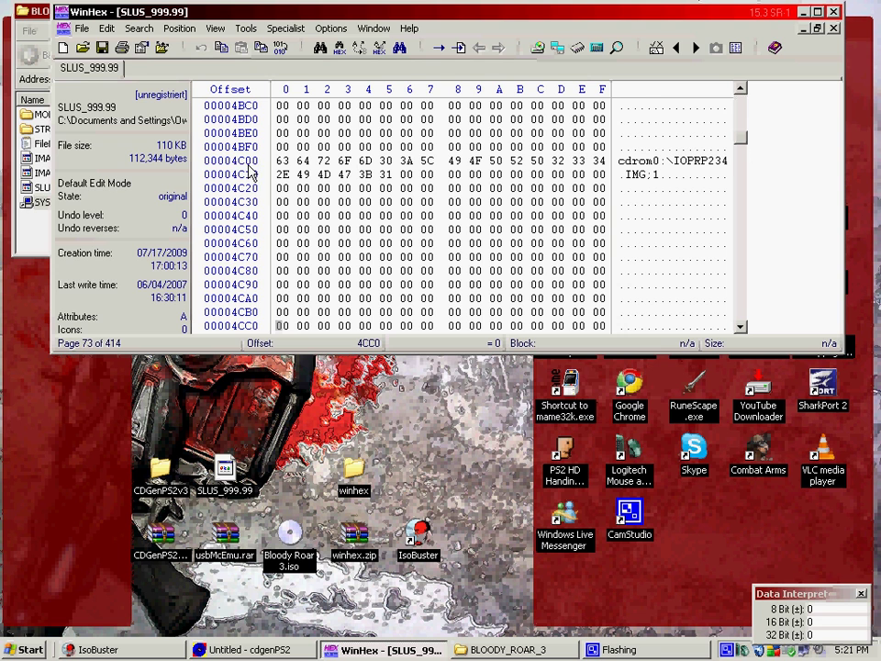
{"action": "scroll", "coordinate": [681, 173], "scroll_direction": "down", "scroll_amount": 1}
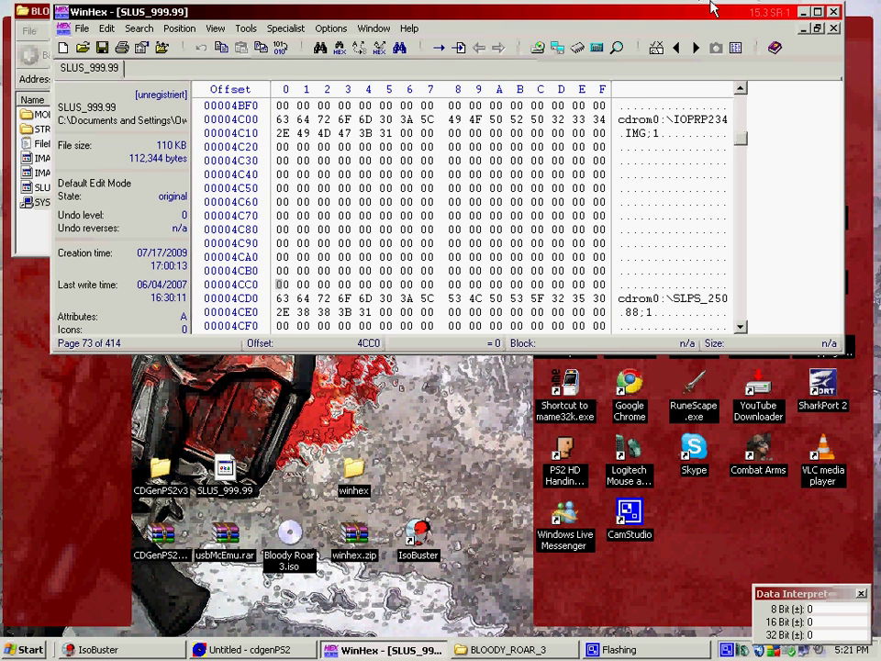
{"action": "left_click_drag", "start_coordinate": [688, 11], "coordinate": [683, 280]}
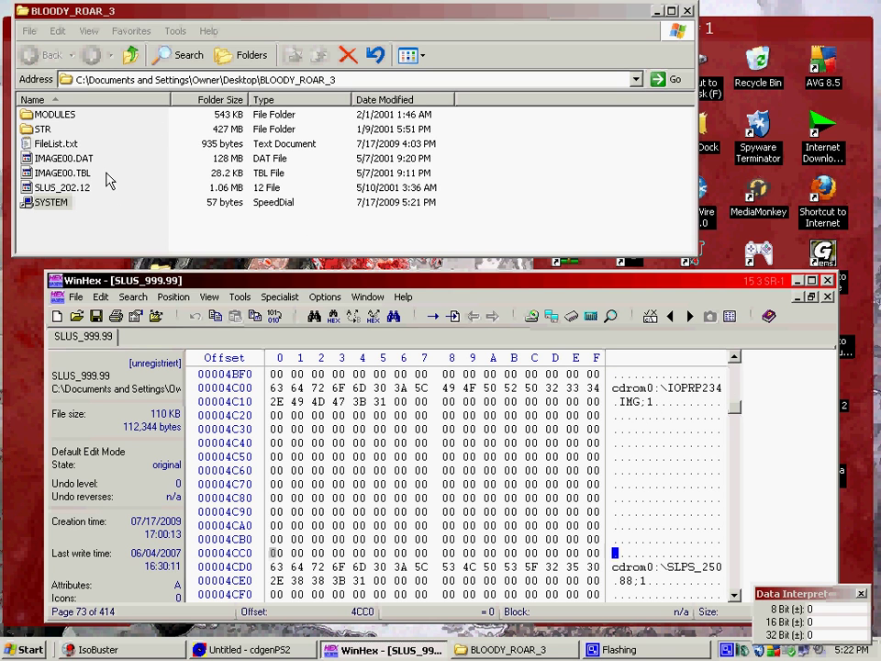
Open BLOODY_ROAR_3\MODULES in Explorer to show IOPRP213.IMG and the IRX files.
{"action": "left_click", "coordinate": [103, 120]}
{"action": "left_click", "coordinate": [658, 409]}
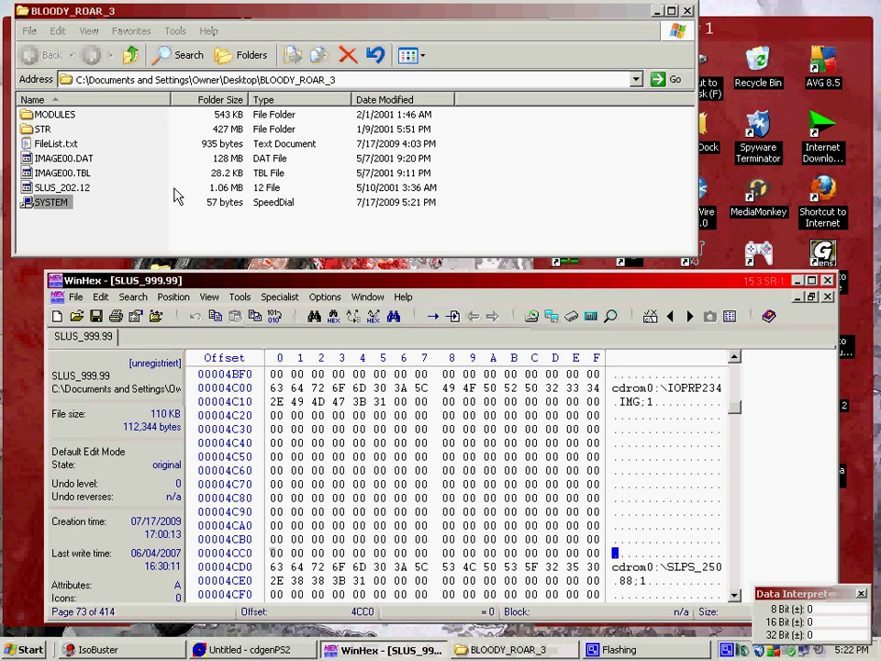
{"action": "left_click", "coordinate": [144, 185]}
{"action": "left_click", "coordinate": [692, 395]}
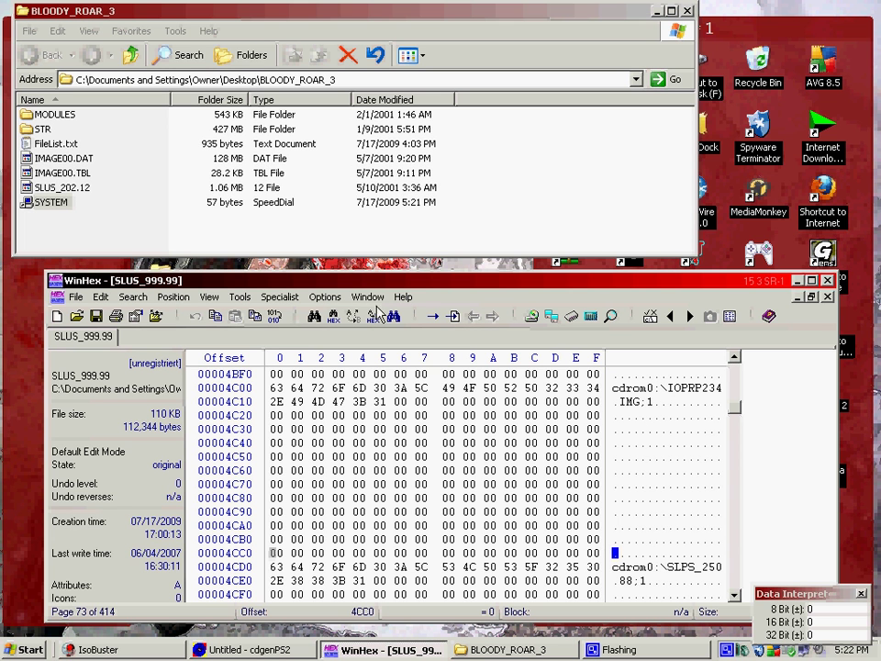
{"action": "left_click_drag", "start_coordinate": [140, 285], "coordinate": [114, 285]}
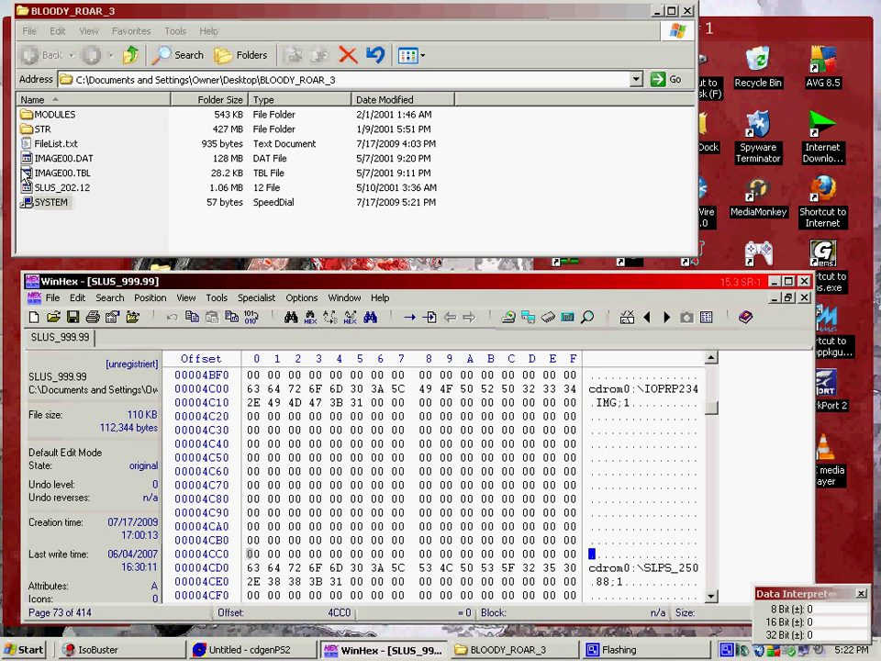
{"action": "left_click", "coordinate": [35, 89]}
{"action": "double_click", "coordinate": [48, 116]}
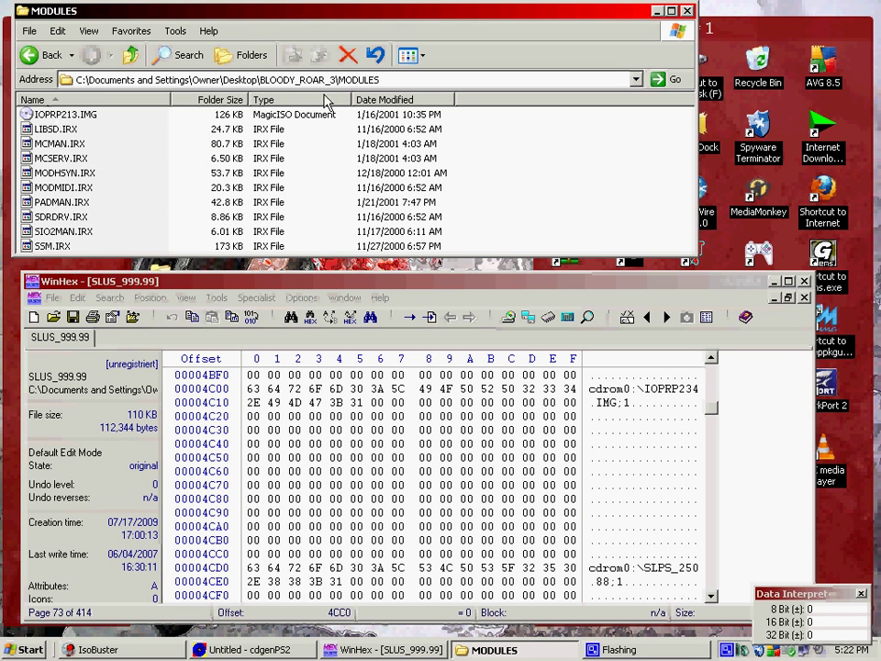
Overwrite the path in SLUS_999.99 to read cdrom0:\MODULES\IOPRP213.IMG;1, checking the name in Explorer.
{"action": "left_click", "coordinate": [654, 389]}
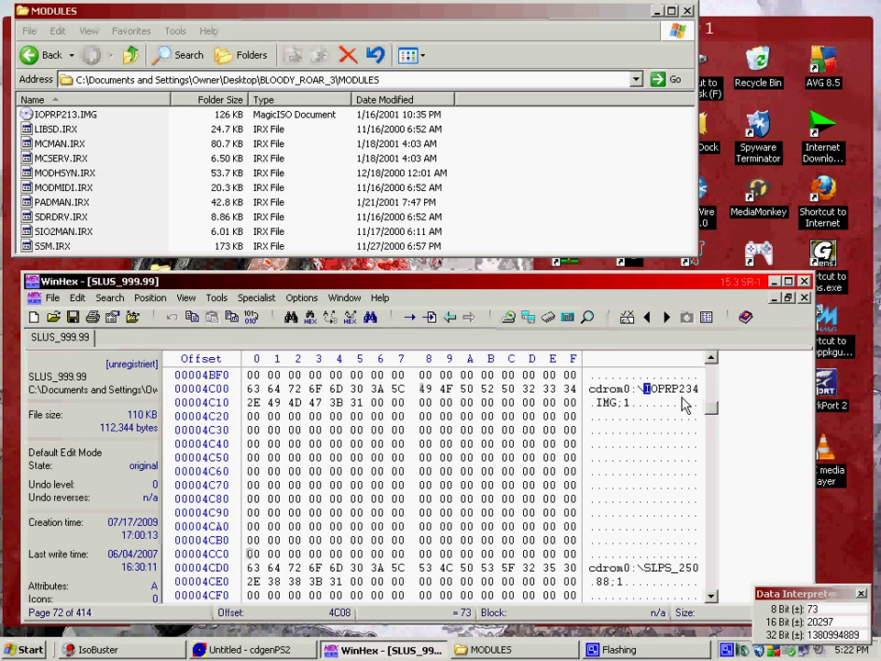
{"action": "key", "text": "Caps_Lock"}
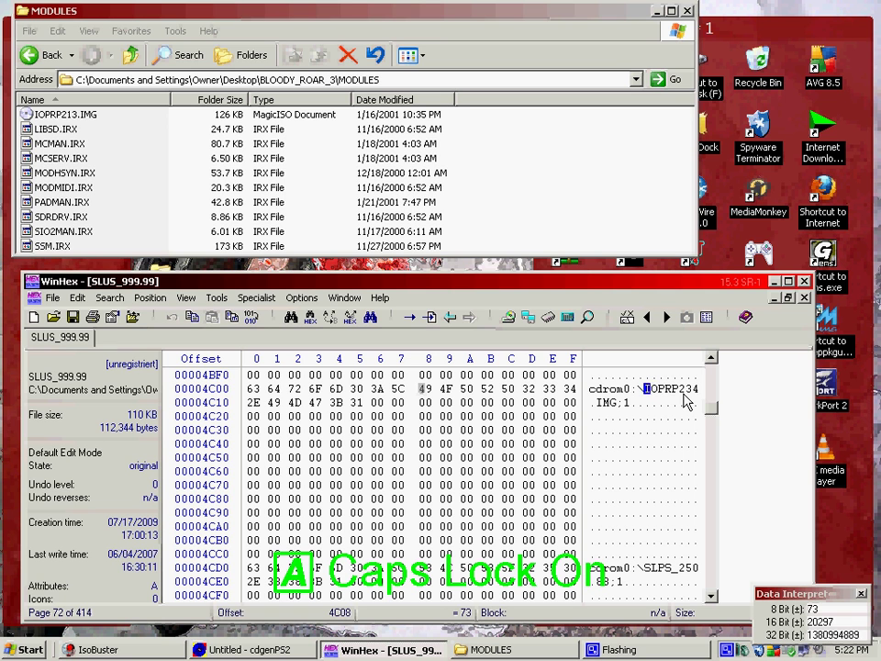
{"action": "type", "text": "MODULES"}
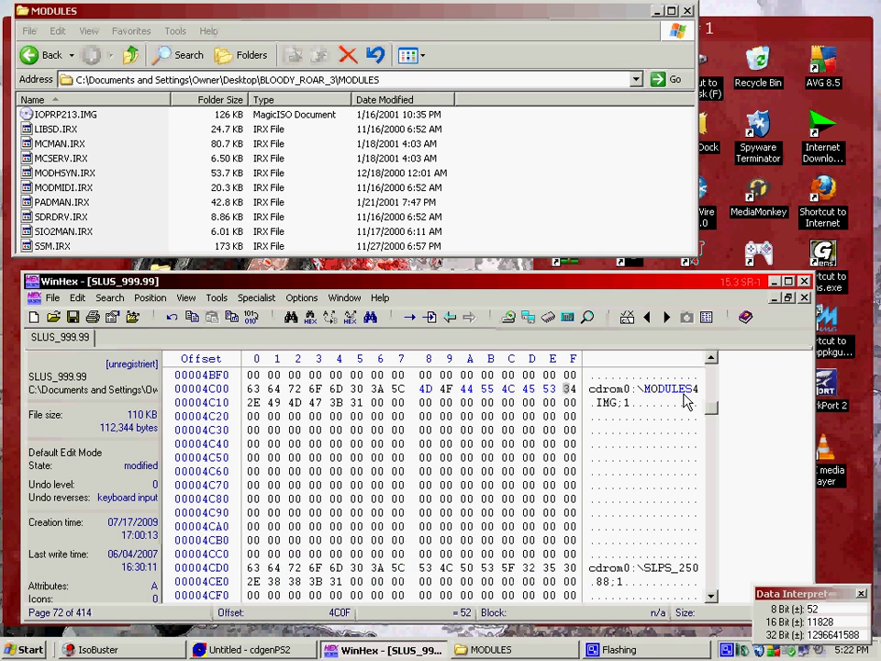
{"action": "type", "text": "\\"}
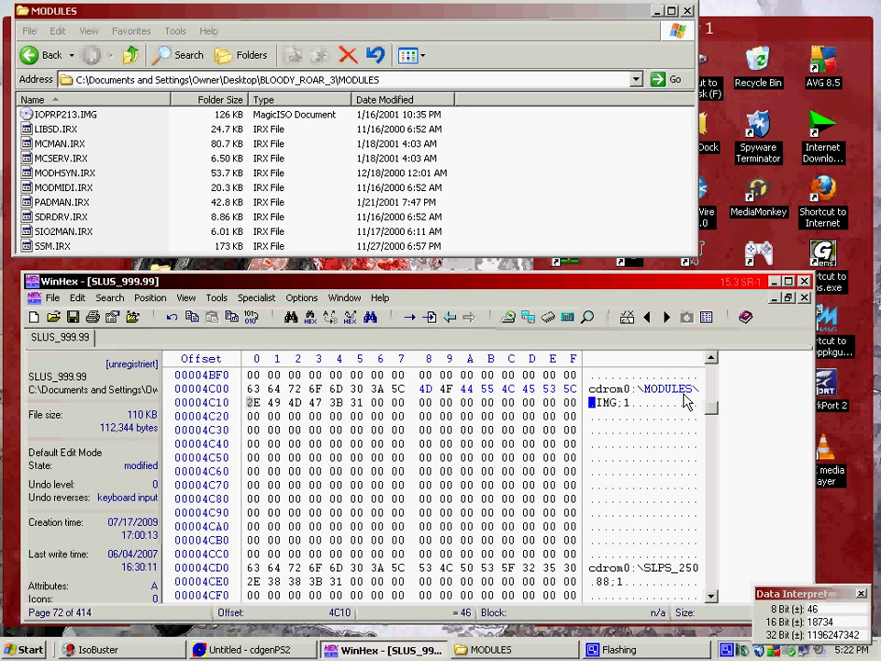
{"action": "type", "text": "IO"}
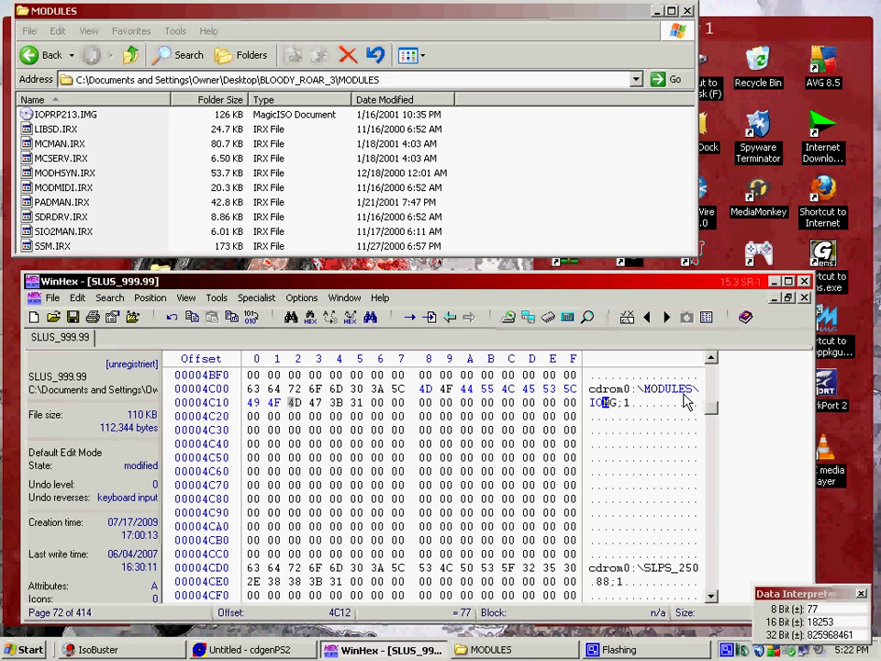
{"action": "type", "text": "PRP"}
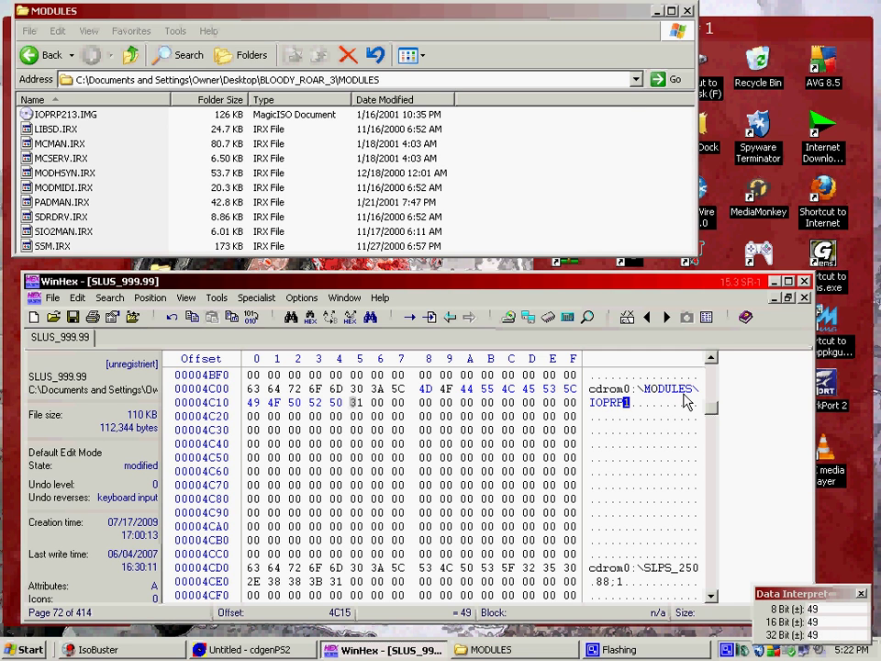
{"action": "type", "text": "213"}
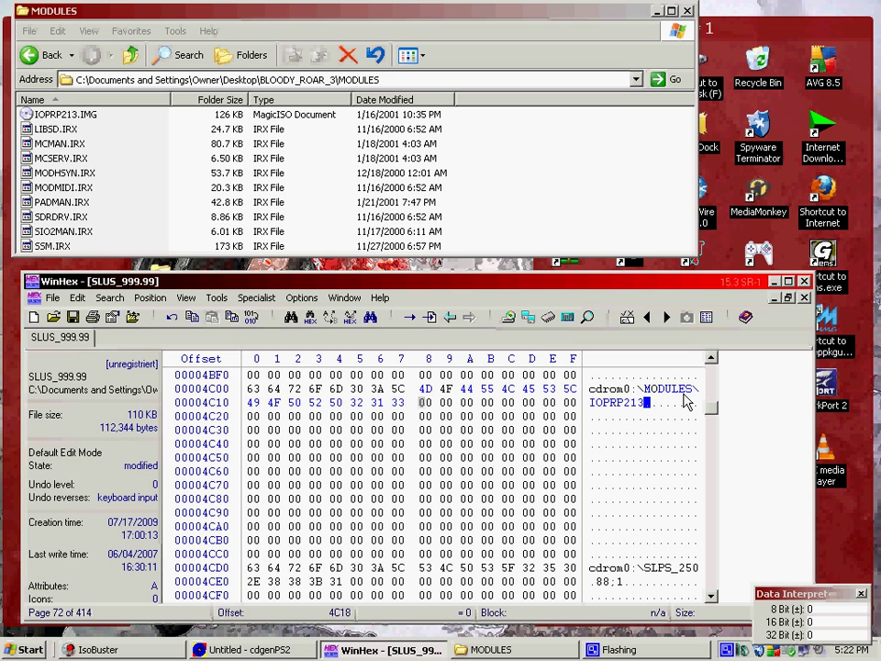
{"action": "type", "text": ".IMG"}
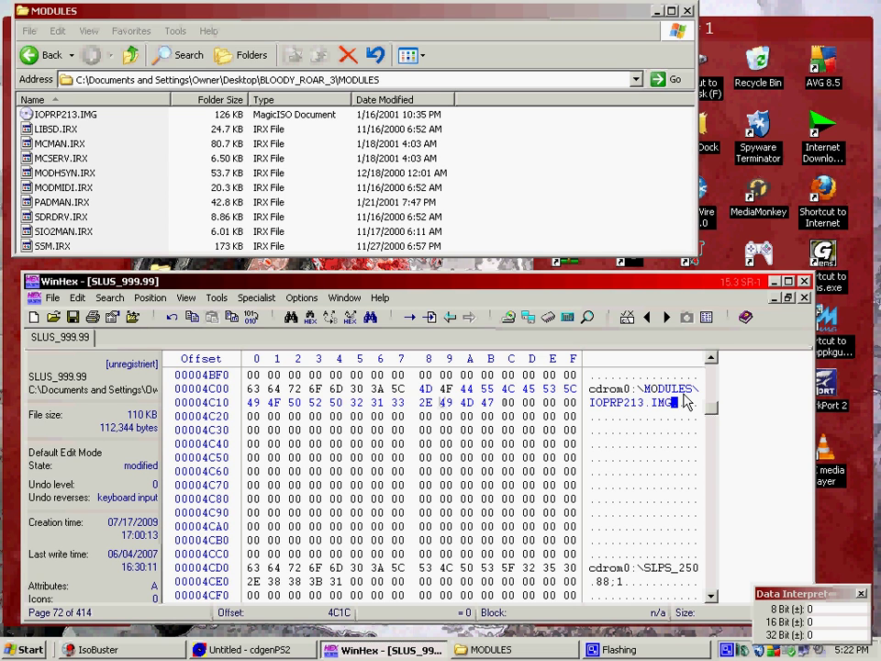
{"action": "type", "text": ";1"}
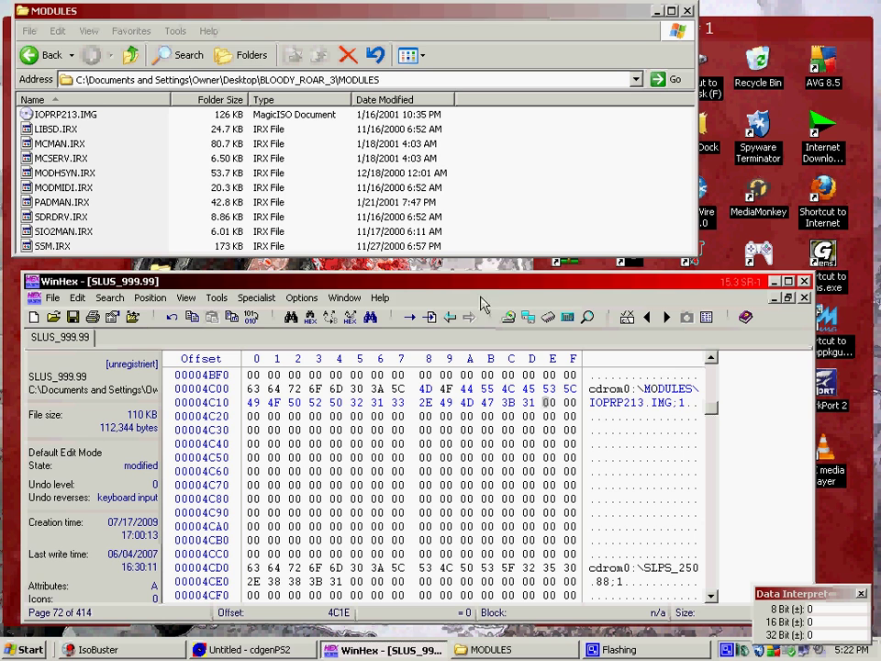
{"action": "left_click", "coordinate": [37, 115]}
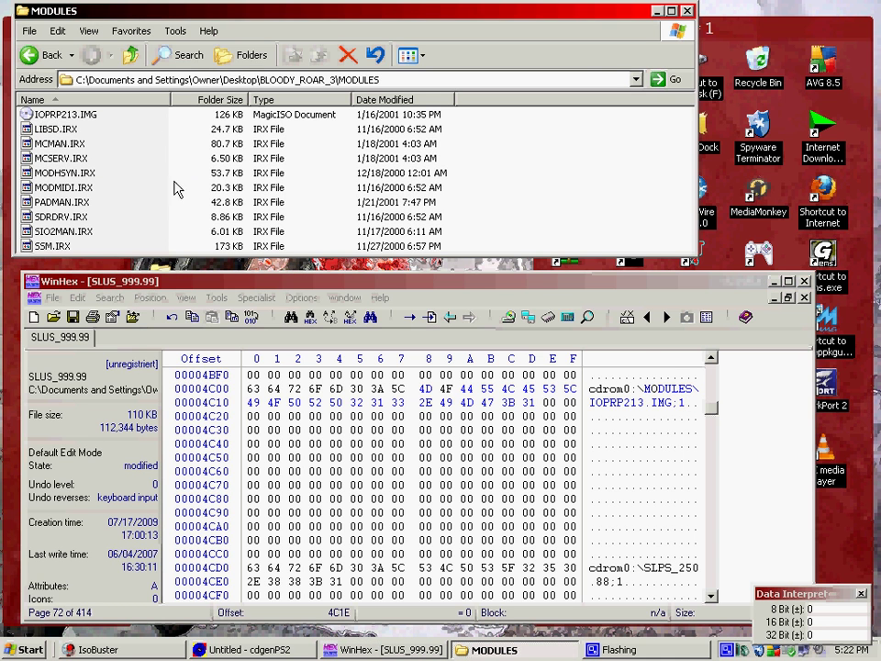
{"action": "left_click", "coordinate": [604, 412]}
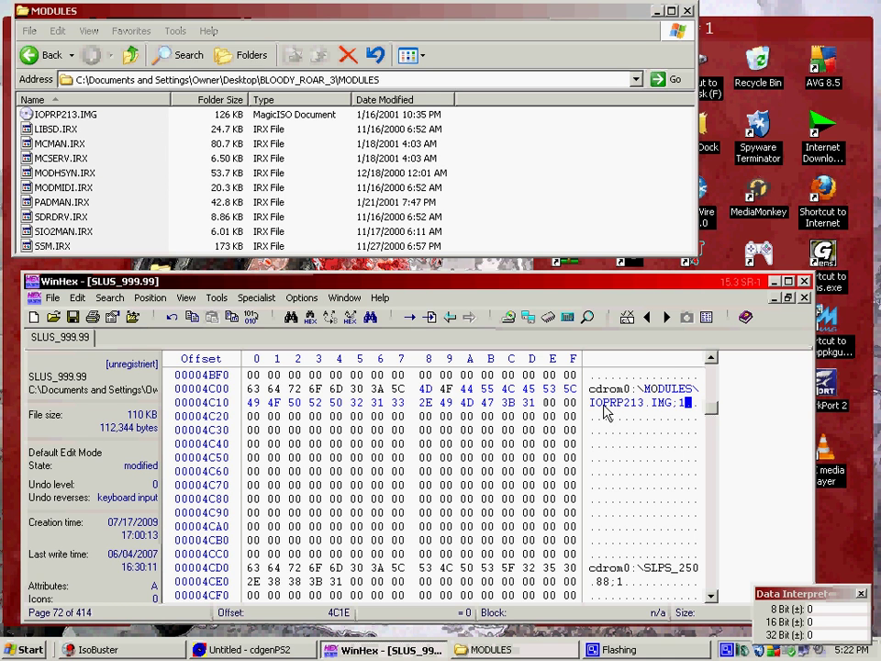
Go up to the BLOODY_ROAR_3 folder to look up executable SLUS_202.12 while scrolling WinHex down.
{"action": "left_click", "coordinate": [688, 402]}
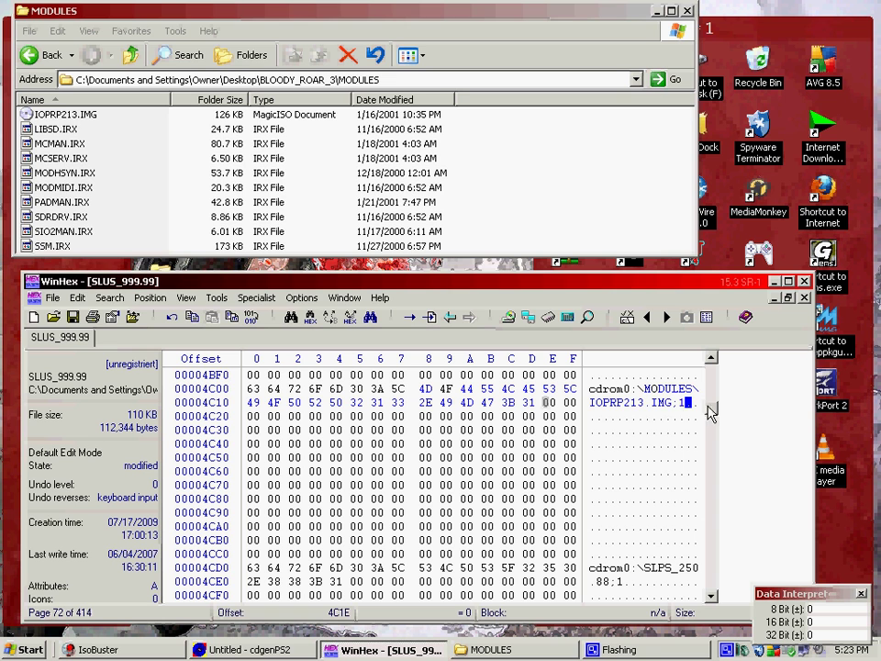
{"action": "left_click", "coordinate": [132, 54]}
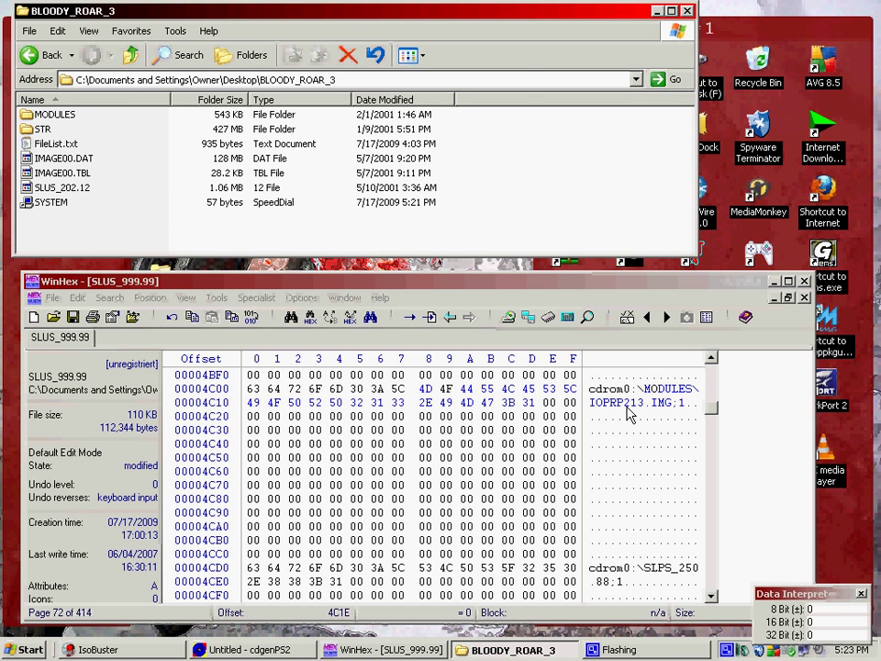
{"action": "left_click", "coordinate": [685, 404]}
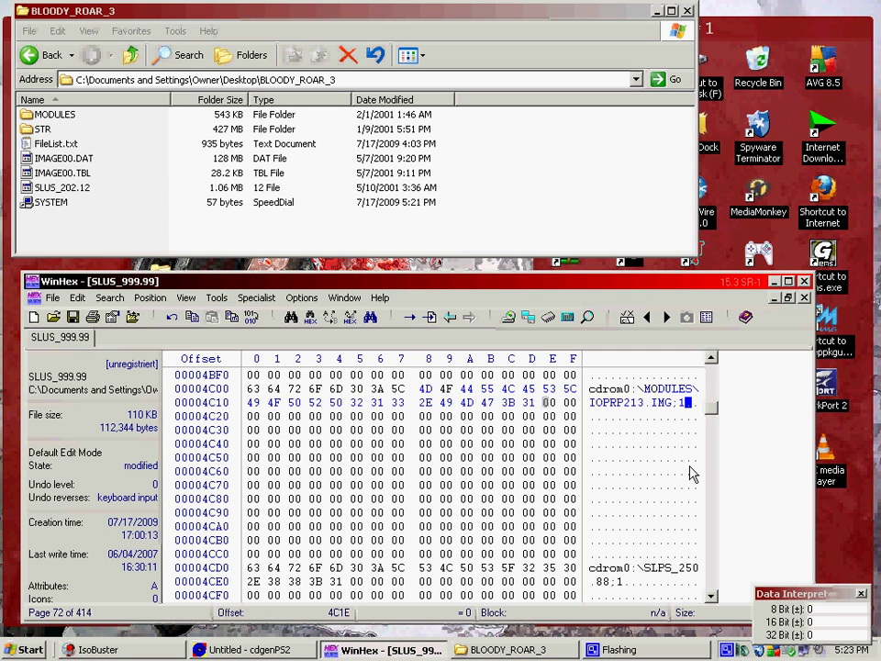
{"action": "scroll", "coordinate": [669, 477], "scroll_direction": "down", "scroll_amount": 3}
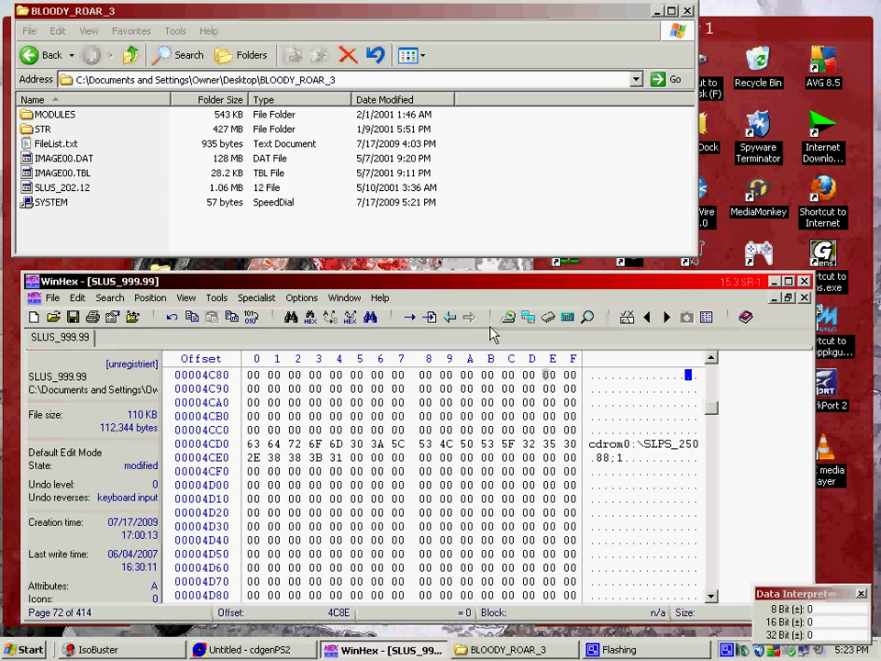
{"action": "left_click", "coordinate": [45, 213]}
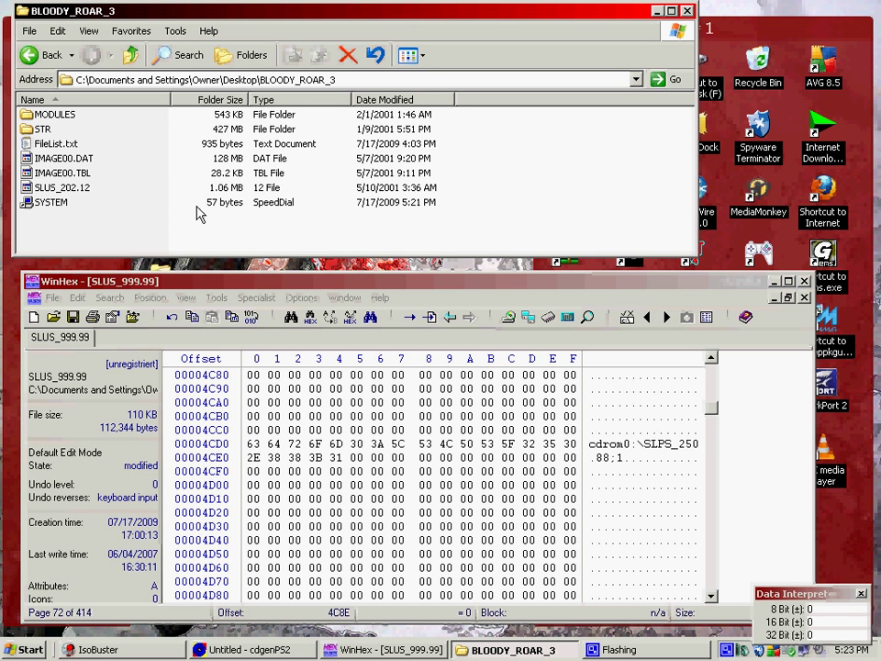
Overtype SLIPS_250.88 in the text pane as SLUS_202.12, keeping ;1 intact.
{"action": "left_click", "coordinate": [667, 451]}
{"action": "left_click", "coordinate": [663, 444]}
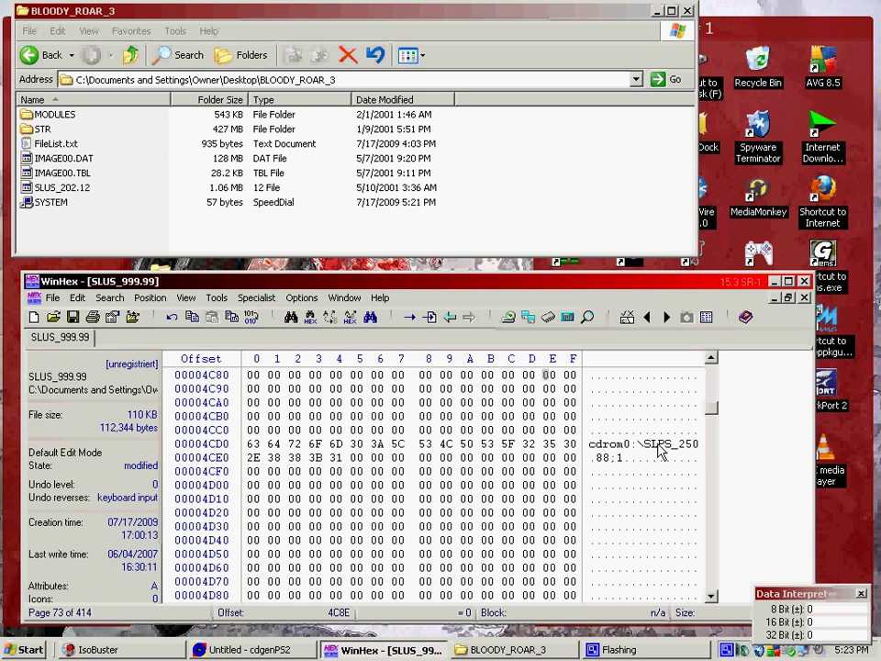
{"action": "type", "text": "U"}
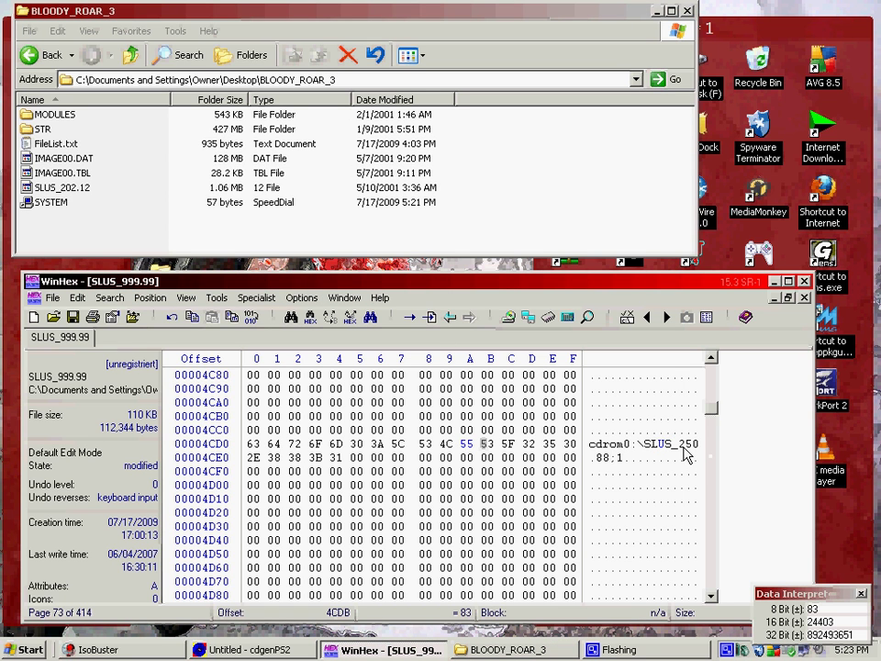
{"action": "left_click", "coordinate": [682, 447]}
{"action": "type", "text": "202"}
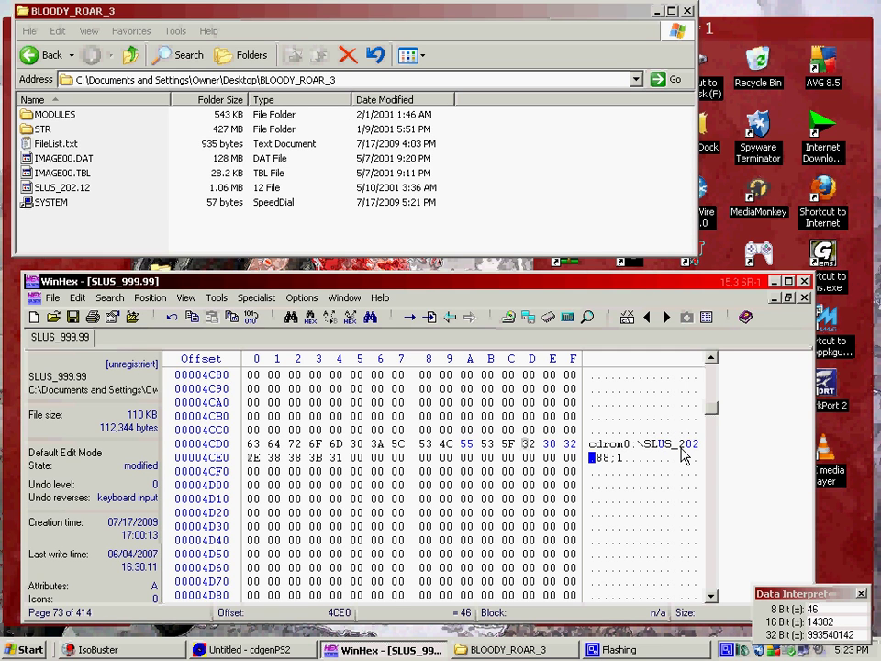
{"action": "type", "text": "."}
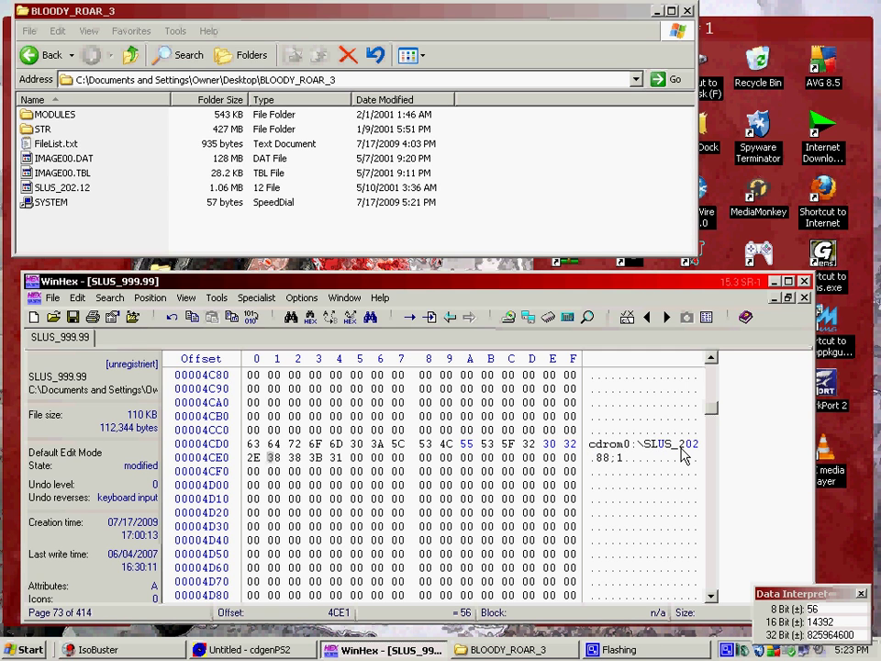
{"action": "type", "text": "12"}
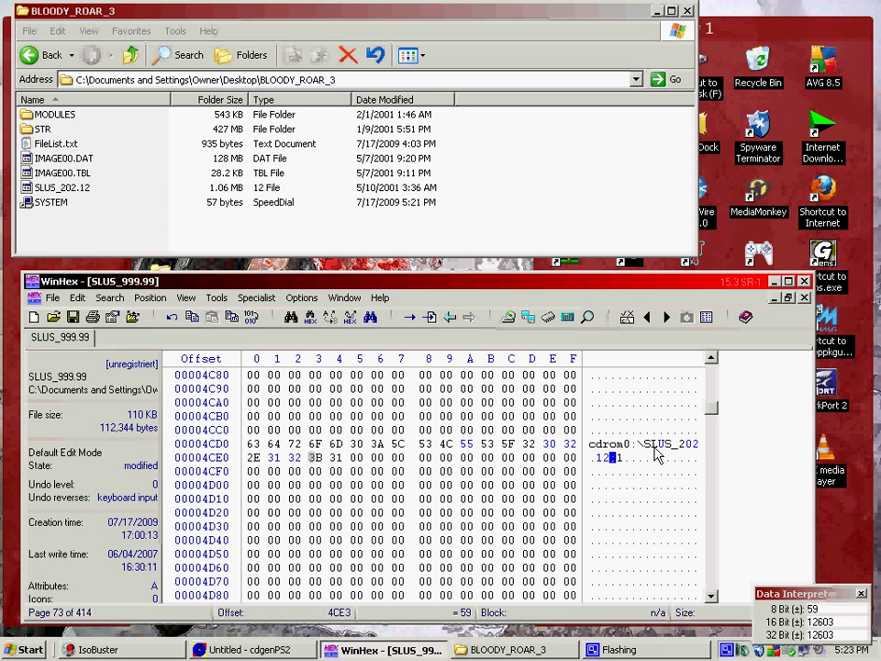
Check the edited boot path against the SLUS_202.12 file name in the game folder.
{"action": "left_click", "coordinate": [55, 196]}
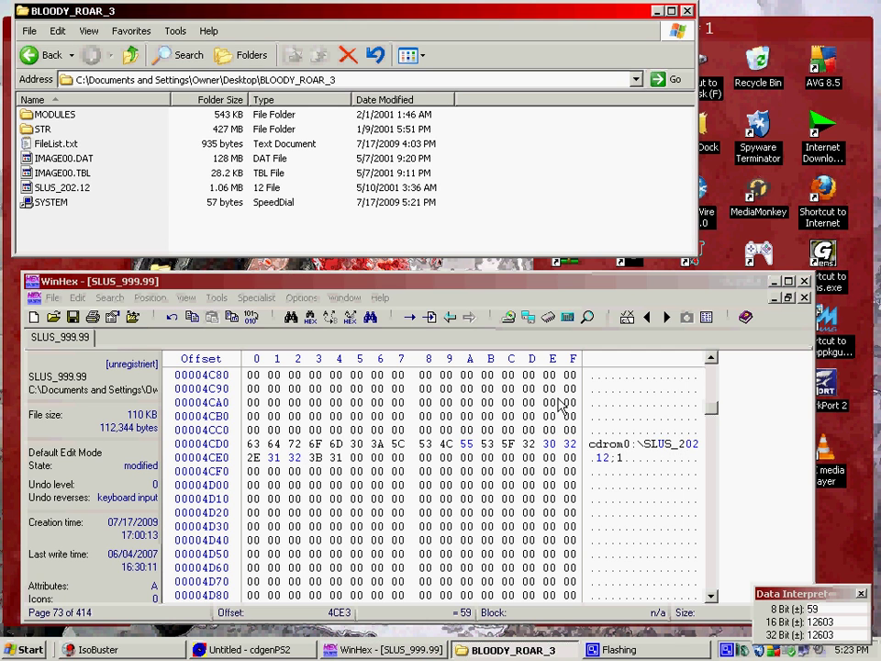
{"action": "left_click", "coordinate": [464, 323]}
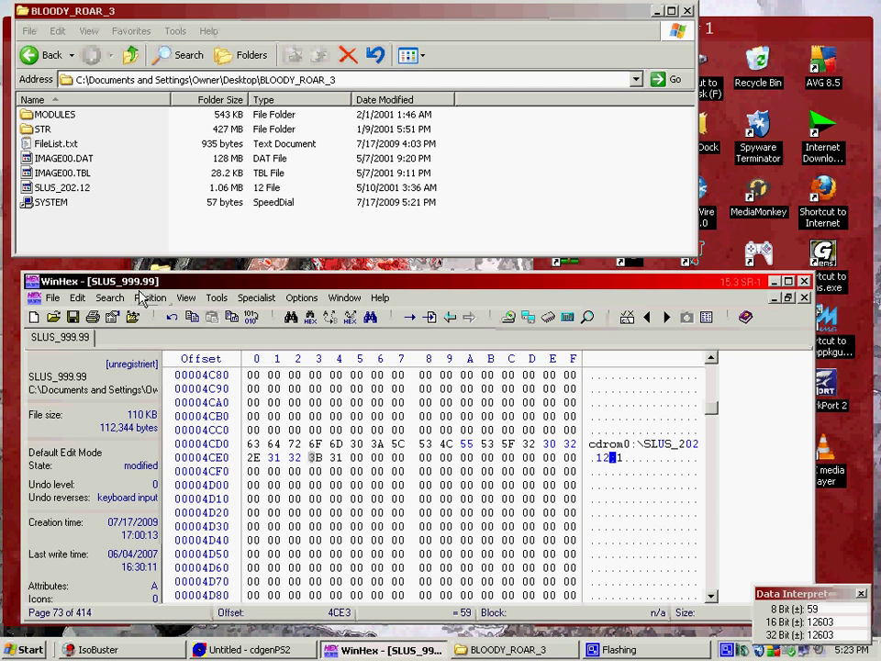
{"action": "left_click", "coordinate": [83, 219]}
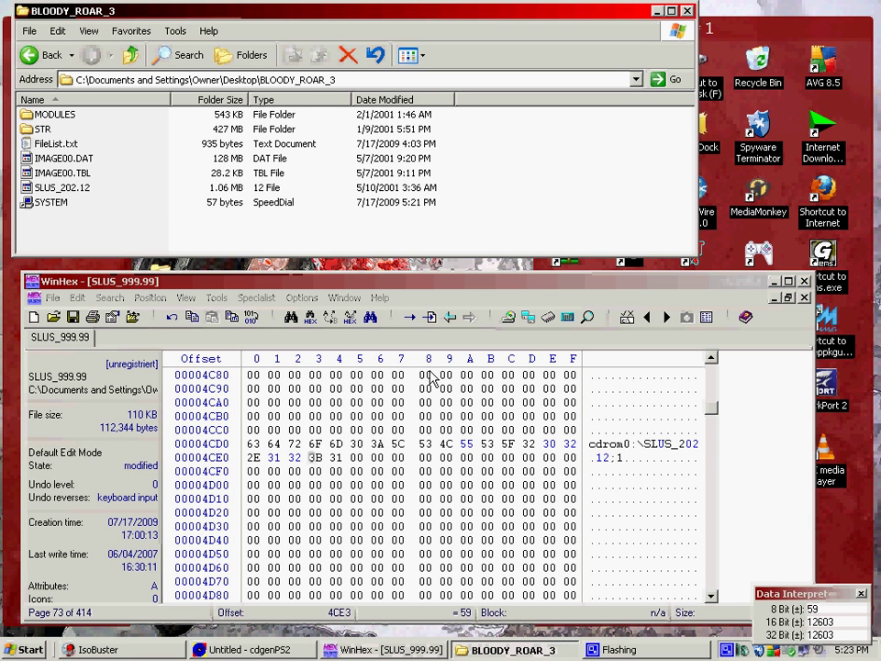
{"action": "left_click", "coordinate": [728, 442]}
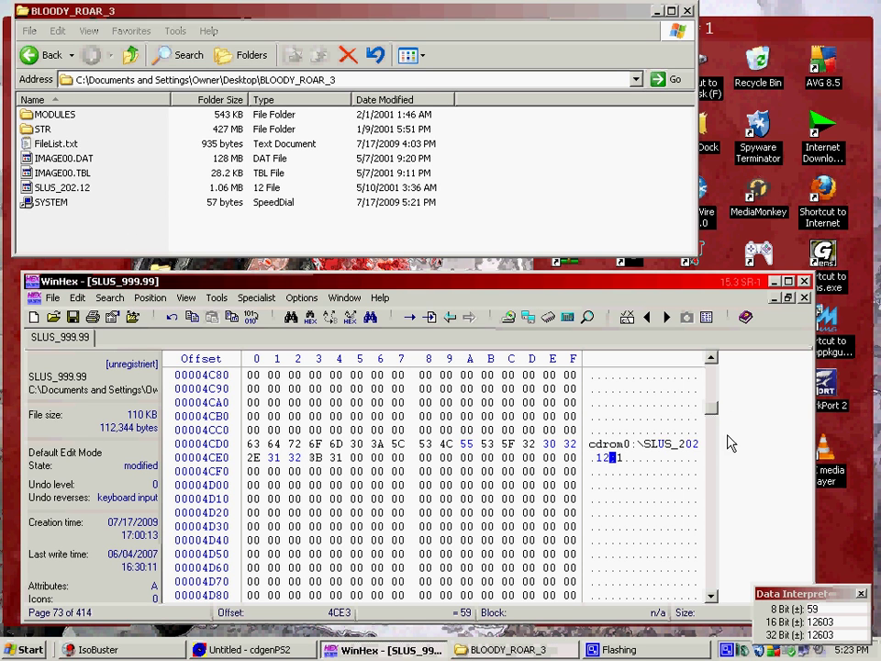
{"action": "scroll", "coordinate": [649, 424], "scroll_direction": "up", "scroll_amount": 5}
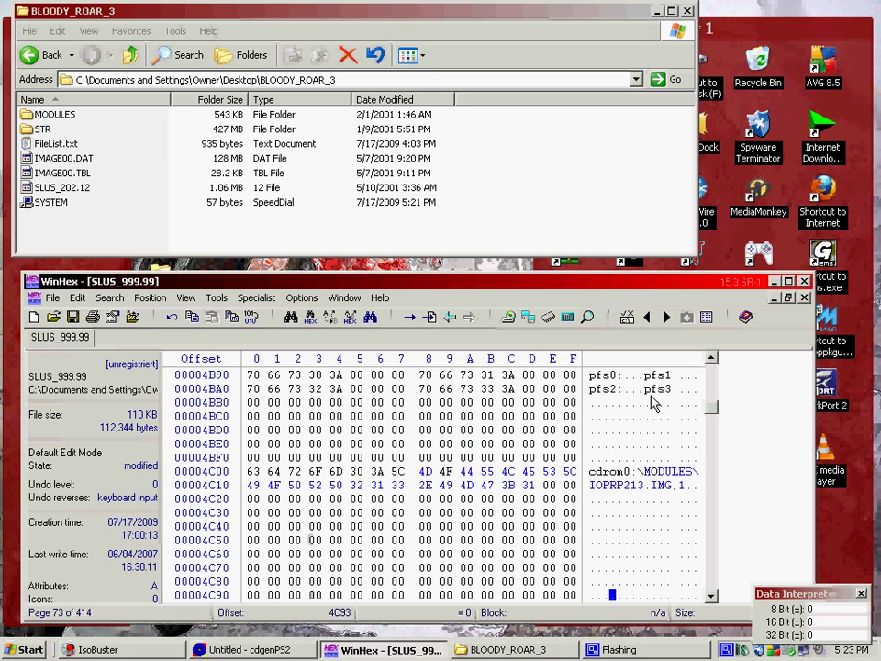
{"action": "scroll", "coordinate": [655, 417], "scroll_direction": "down", "scroll_amount": 1}
{"action": "scroll", "coordinate": [673, 414], "scroll_direction": "down", "scroll_amount": 1}
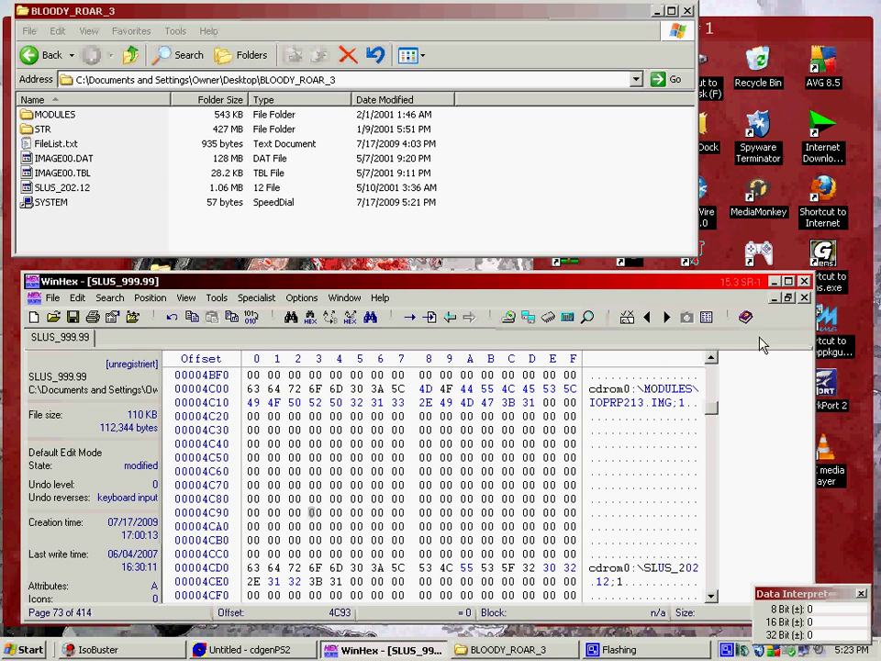
Close SLUS_999.99 in WinHex and confirm saving the hex edits to the file.
{"action": "left_click", "coordinate": [805, 299]}
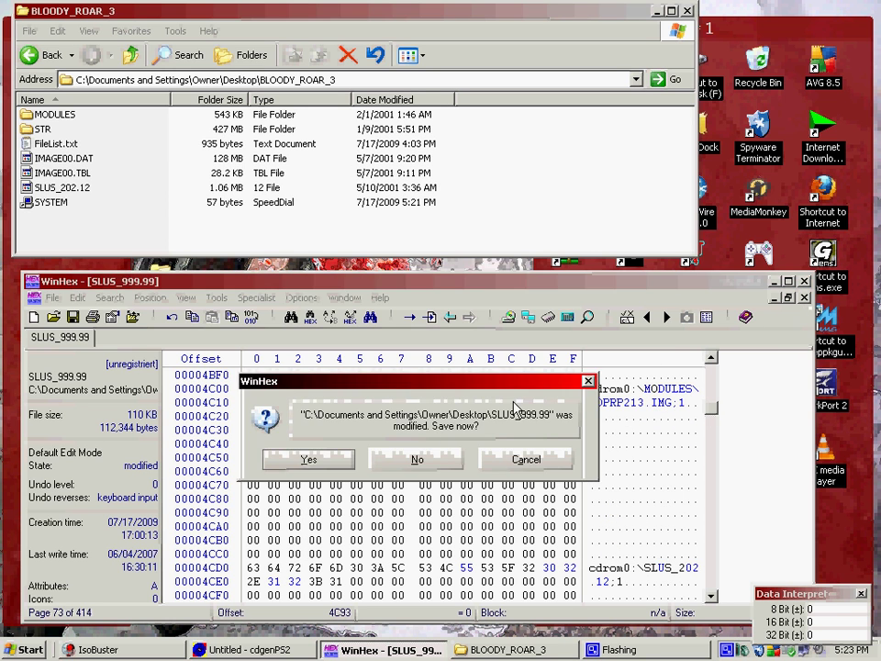
{"action": "left_click", "coordinate": [311, 466]}
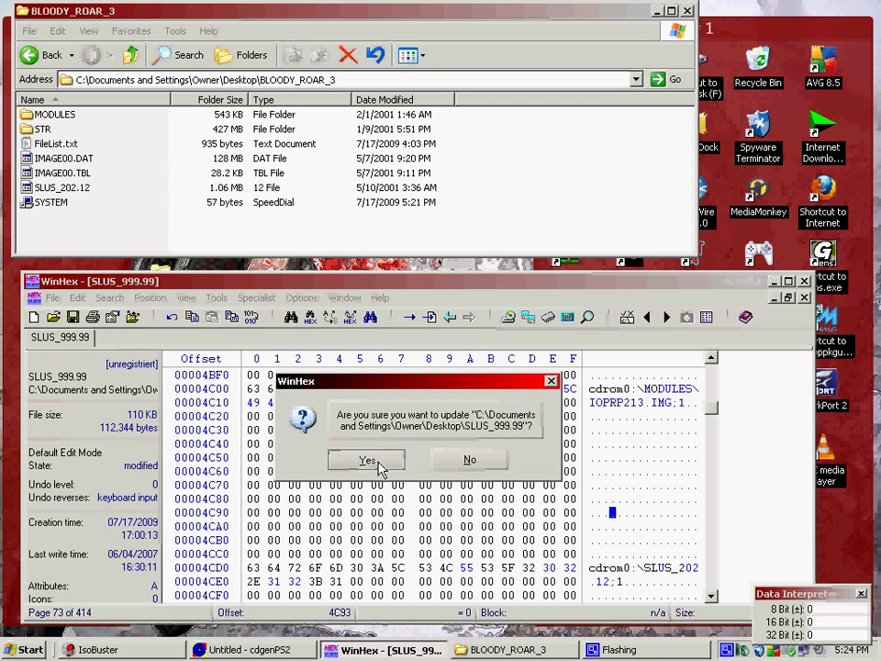
{"action": "left_click", "coordinate": [372, 463]}
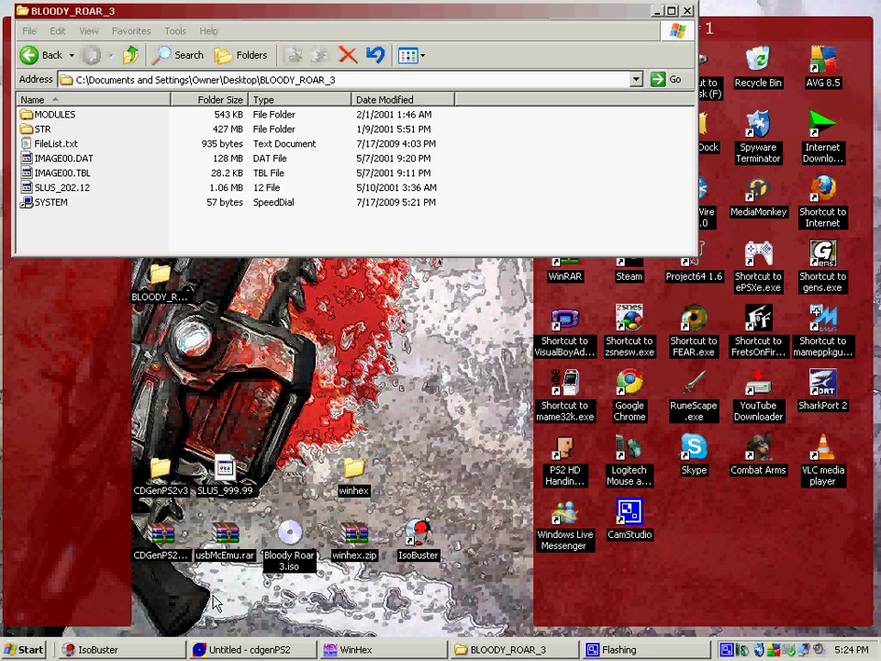
Start Advanced > Import Tree File from IsoBuster and browse into the BLOODY_ROAR_3 folder.
{"action": "left_click", "coordinate": [245, 651]}
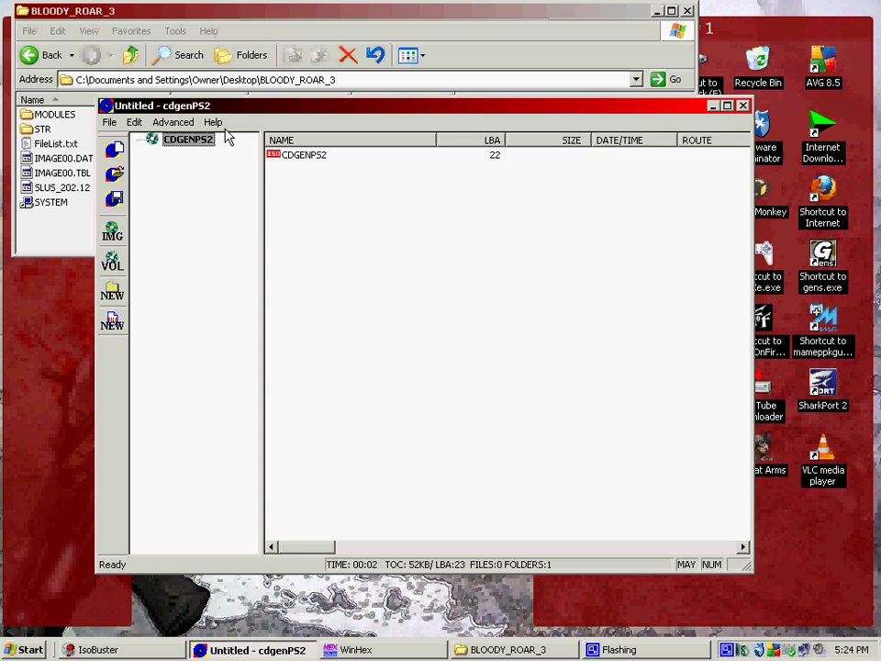
{"action": "left_click", "coordinate": [175, 123]}
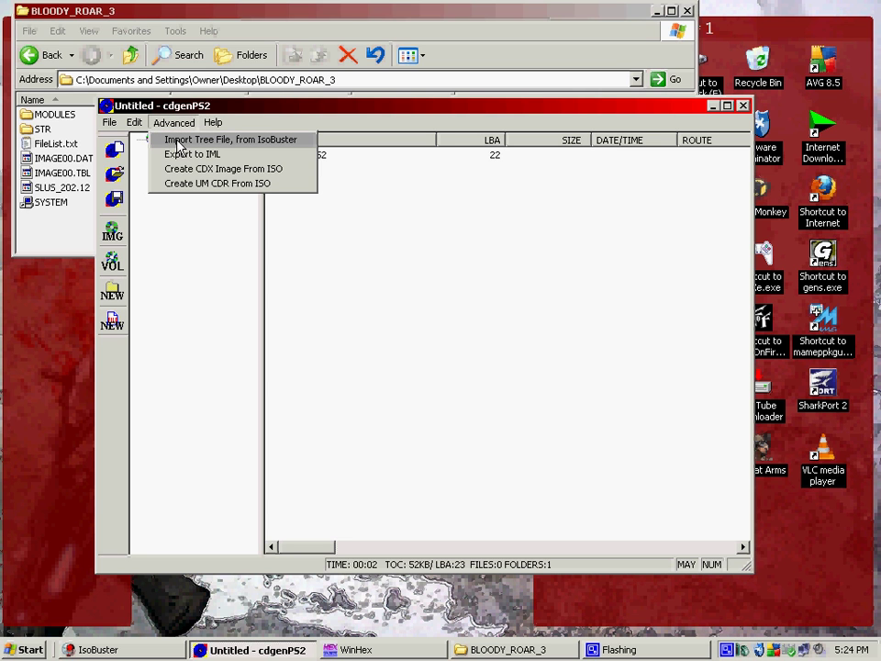
{"action": "left_click", "coordinate": [179, 144]}
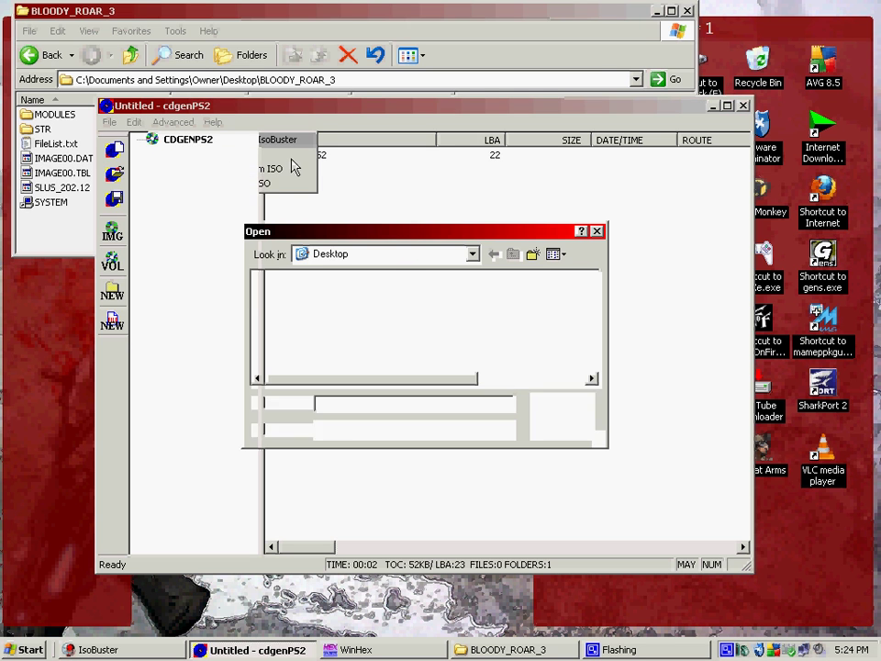
{"action": "left_click_drag", "start_coordinate": [415, 379], "coordinate": [273, 317]}
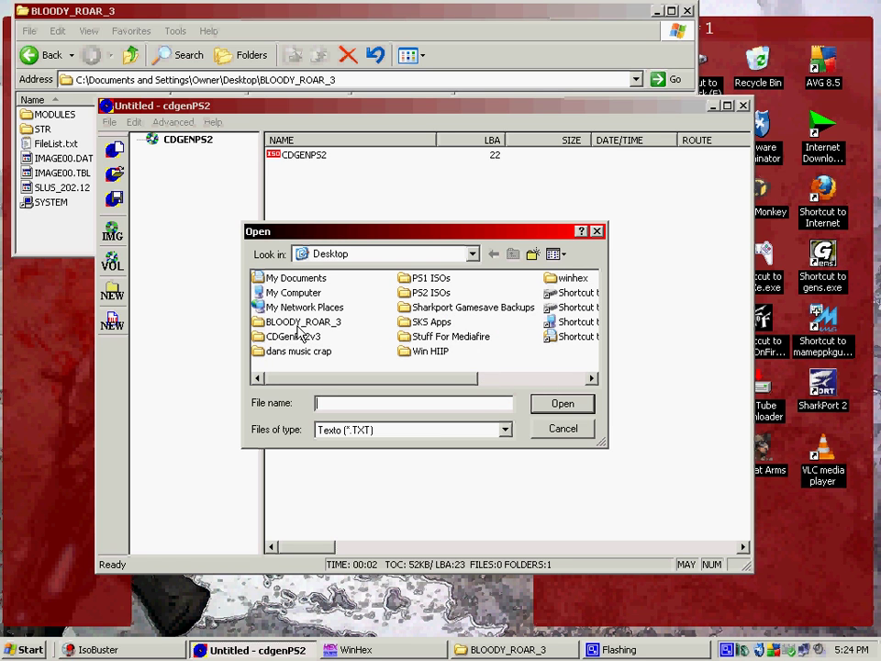
{"action": "left_click", "coordinate": [297, 325]}
{"action": "double_click", "coordinate": [299, 326]}
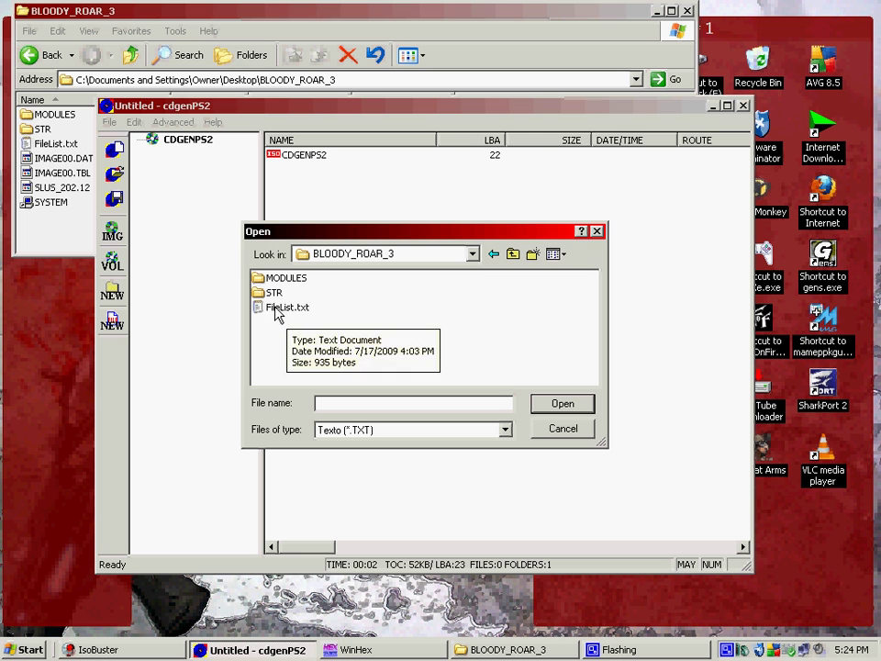
Load FileList.txt as the tree using Import Ordering by LBA (no fix).
{"action": "left_click", "coordinate": [16, 101]}
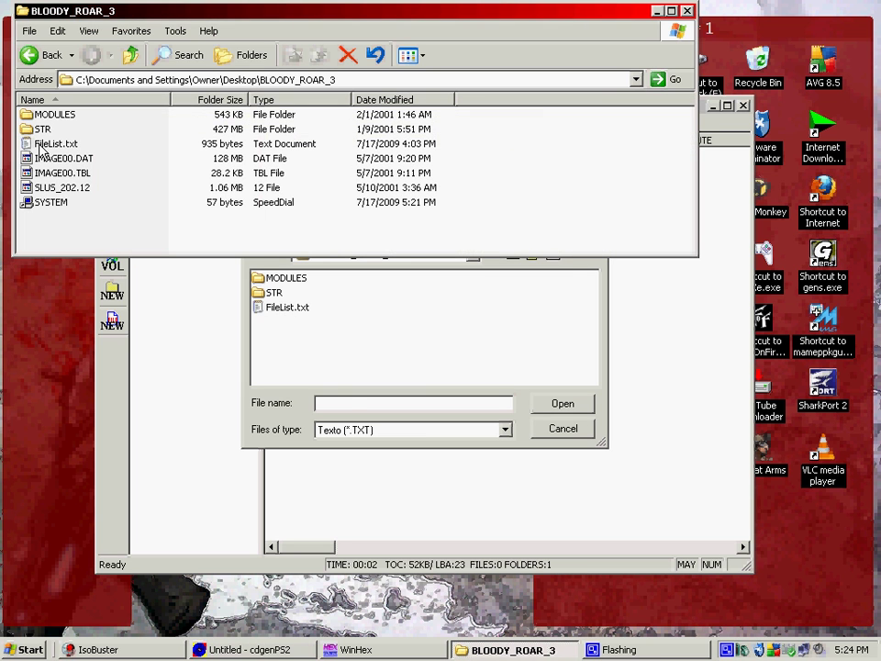
{"action": "left_click", "coordinate": [294, 307]}
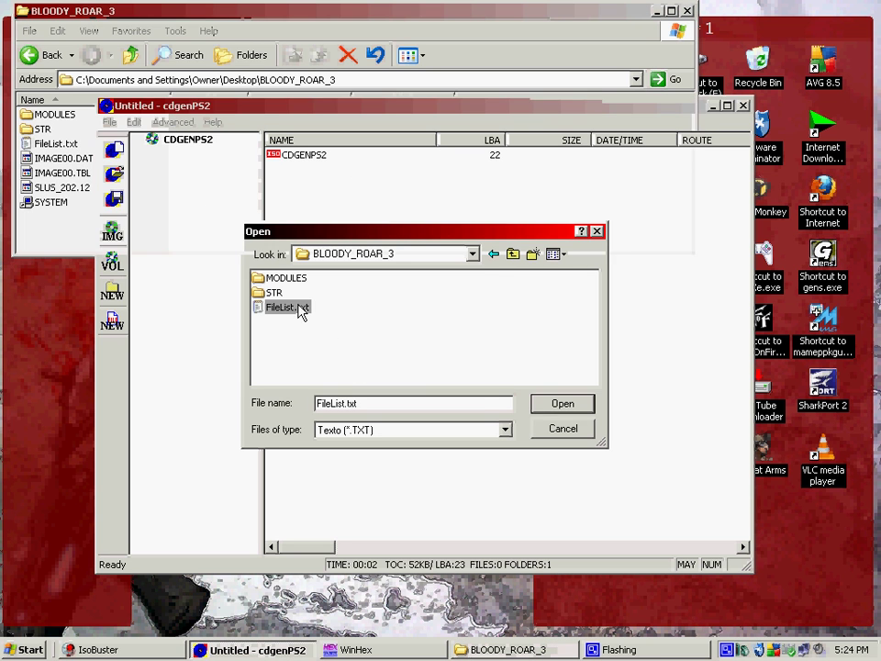
{"action": "left_click", "coordinate": [562, 407]}
{"action": "left_click", "coordinate": [332, 336]}
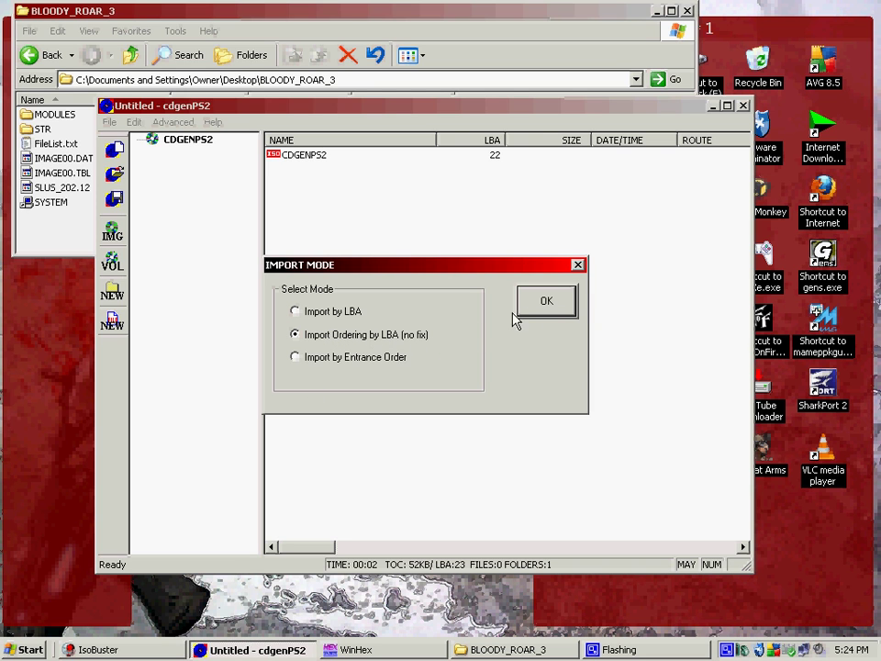
{"action": "left_click", "coordinate": [548, 303]}
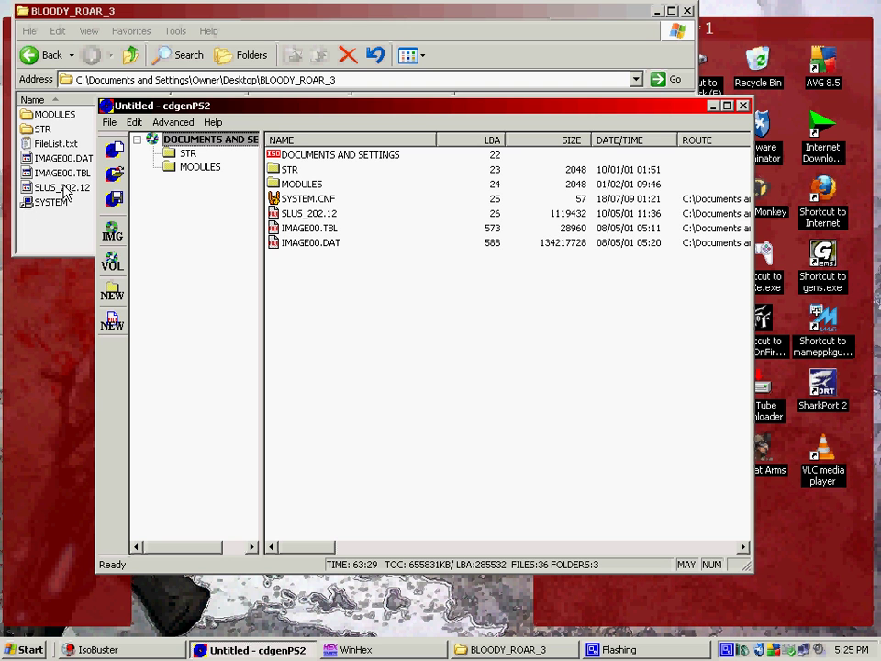
Move cdgenPS2 aside and drag SLUS_999.99 from the desktop into the image root.
{"action": "left_click_drag", "start_coordinate": [358, 109], "coordinate": [450, 24]}
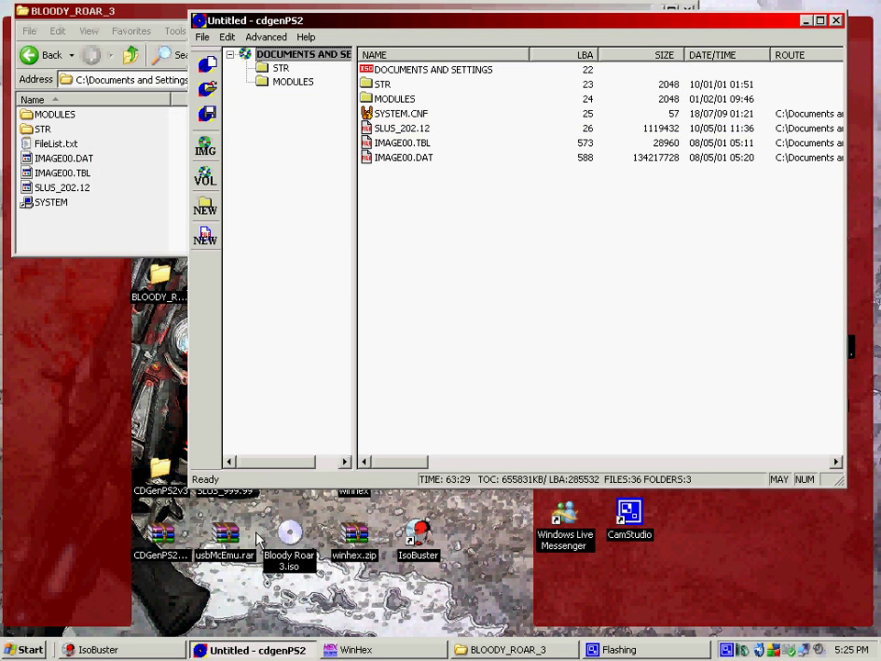
{"action": "left_click_drag", "start_coordinate": [238, 499], "coordinate": [230, 603]}
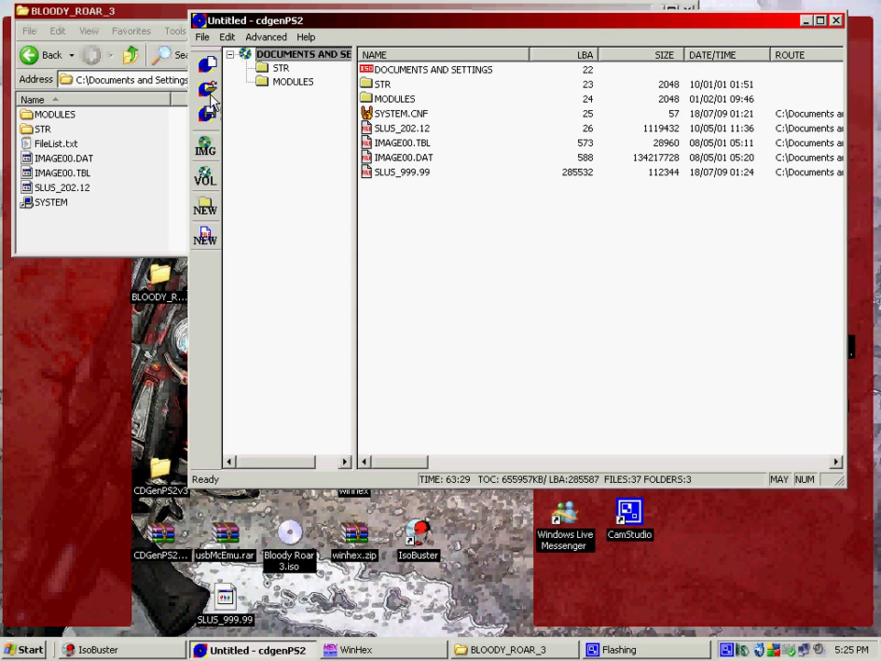
Save the image as ISO file BLOOD3 on the Desktop.
{"action": "left_click", "coordinate": [204, 151]}
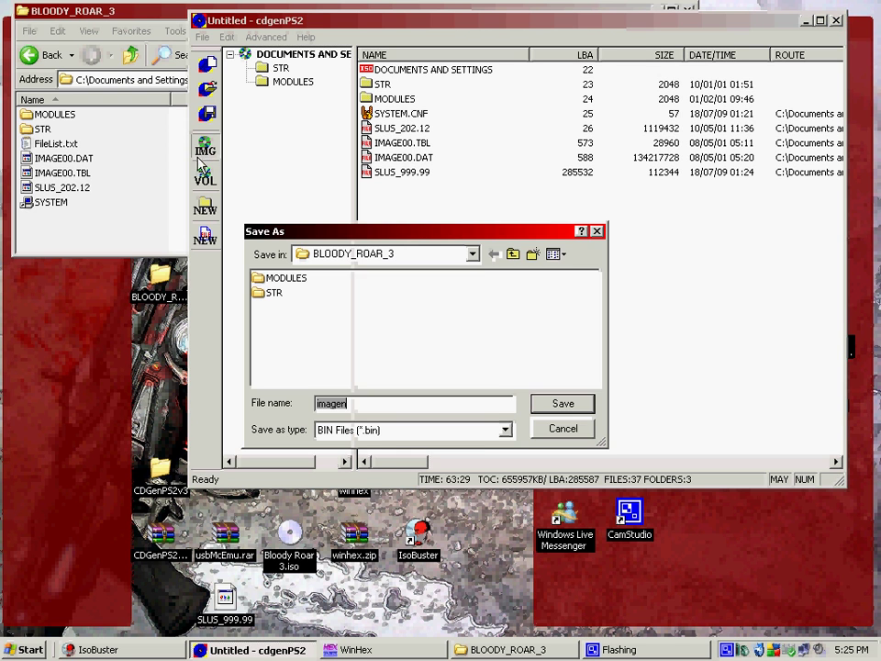
{"action": "left_click", "coordinate": [505, 429]}
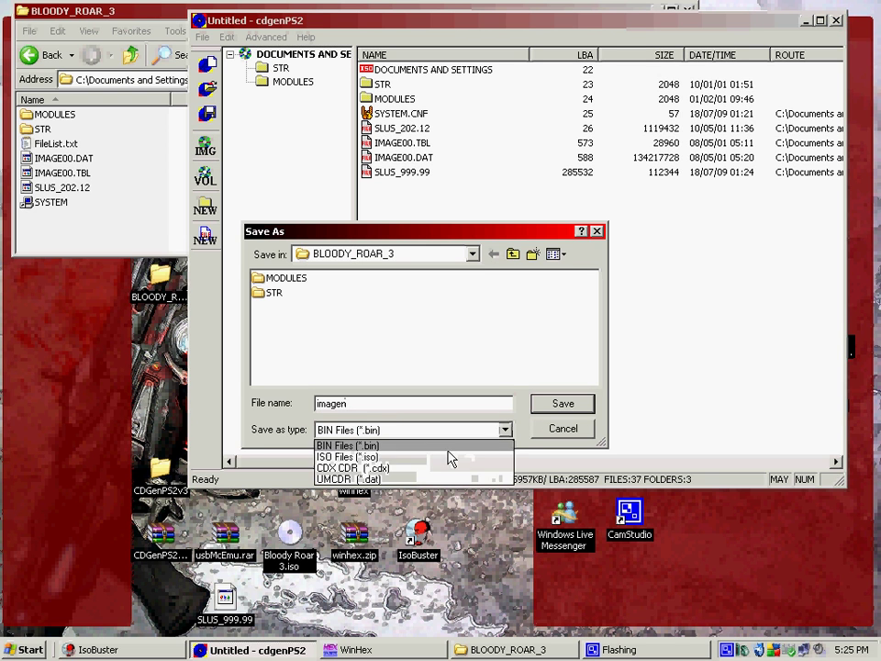
{"action": "left_click", "coordinate": [387, 457]}
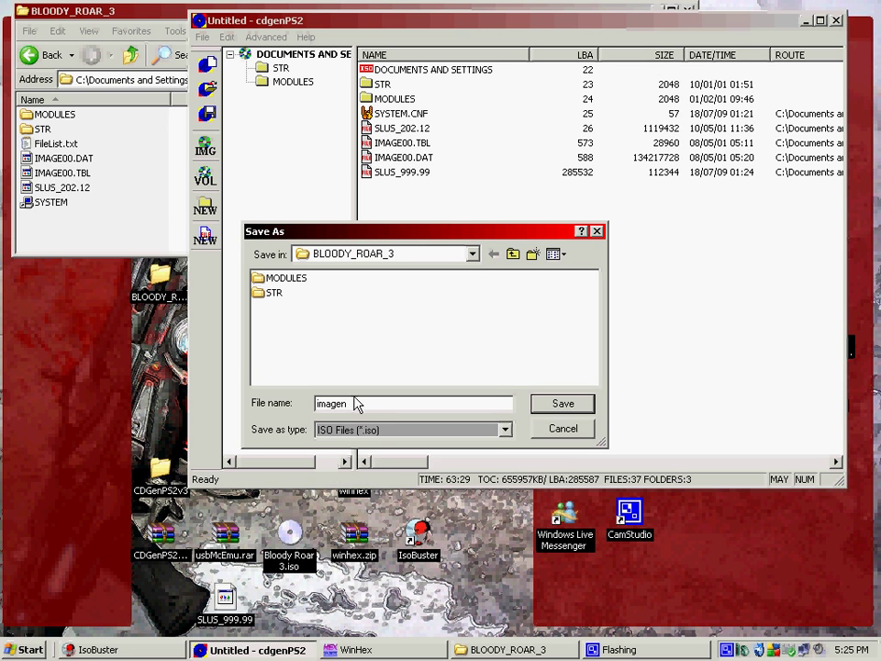
{"action": "left_click", "coordinate": [512, 254]}
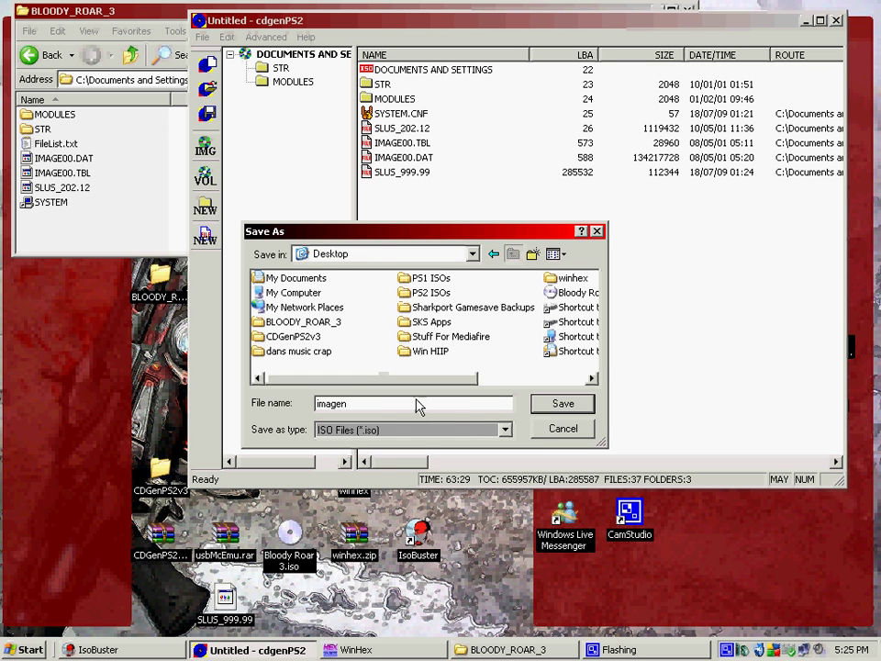
{"action": "key", "text": "shift+Tab"}
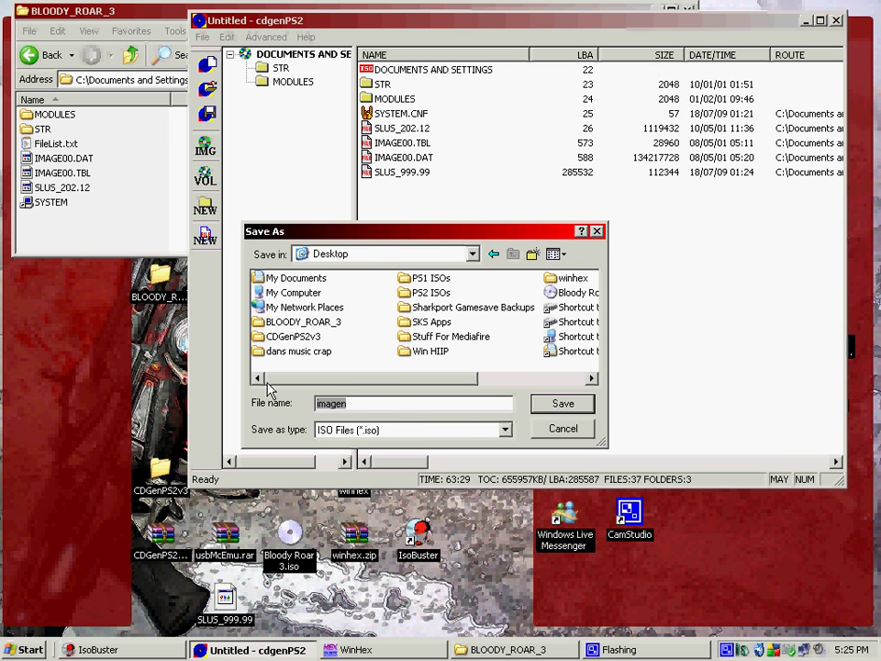
{"action": "type", "text": "BLOOD3"}
{"action": "left_click", "coordinate": [568, 403]}
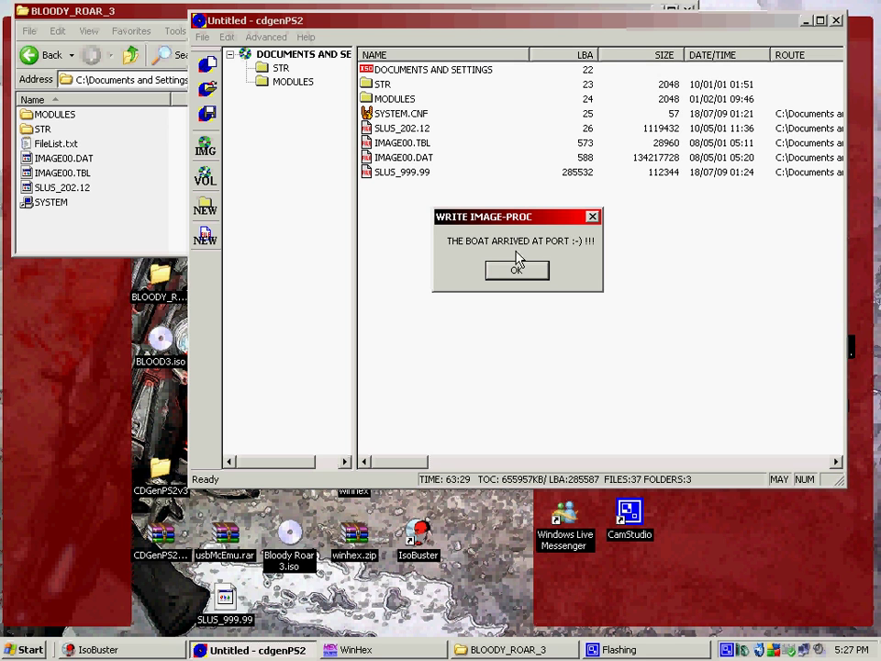
Dismiss the completion message and close cdgenPS2 and the BLOODY_ROAR_3 folder window.
{"action": "left_click", "coordinate": [496, 276]}
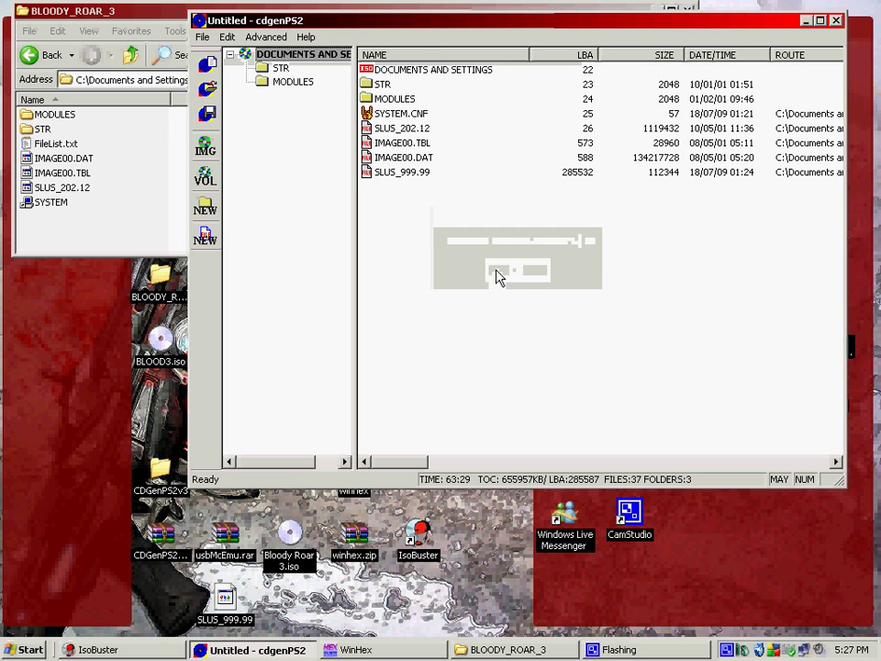
{"action": "key", "text": "alt+F4"}
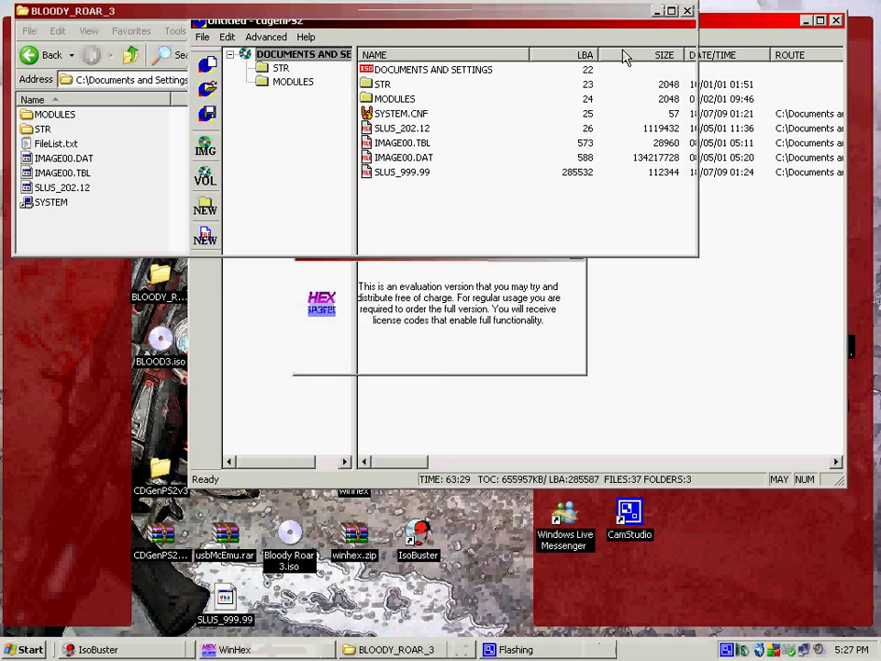
{"action": "key", "text": "alt+F4"}
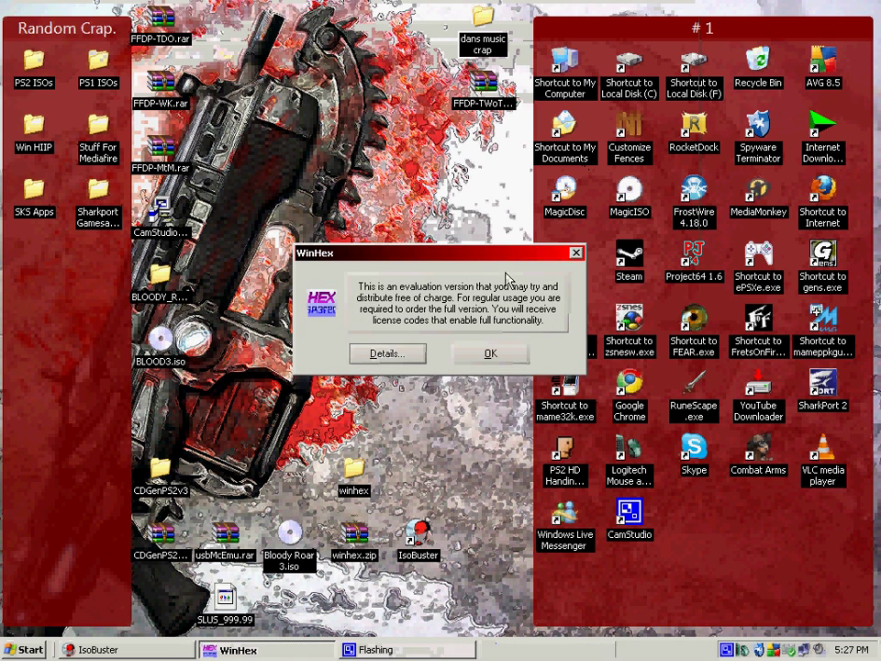
Close WinHex past its evaluation notice and place BLOOD3.iso beside the other desktop files.
{"action": "key", "text": "Return"}
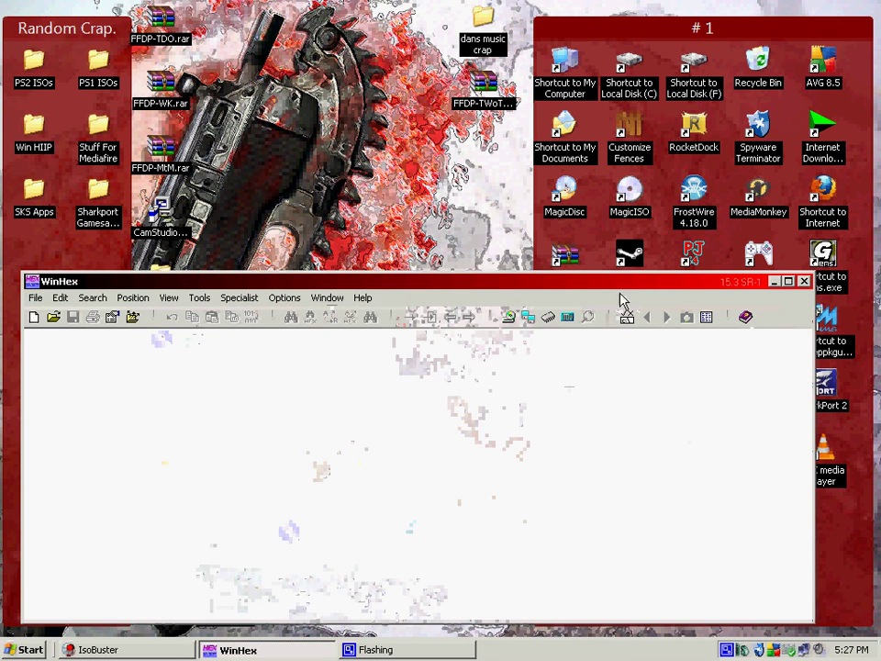
{"action": "left_click", "coordinate": [803, 280]}
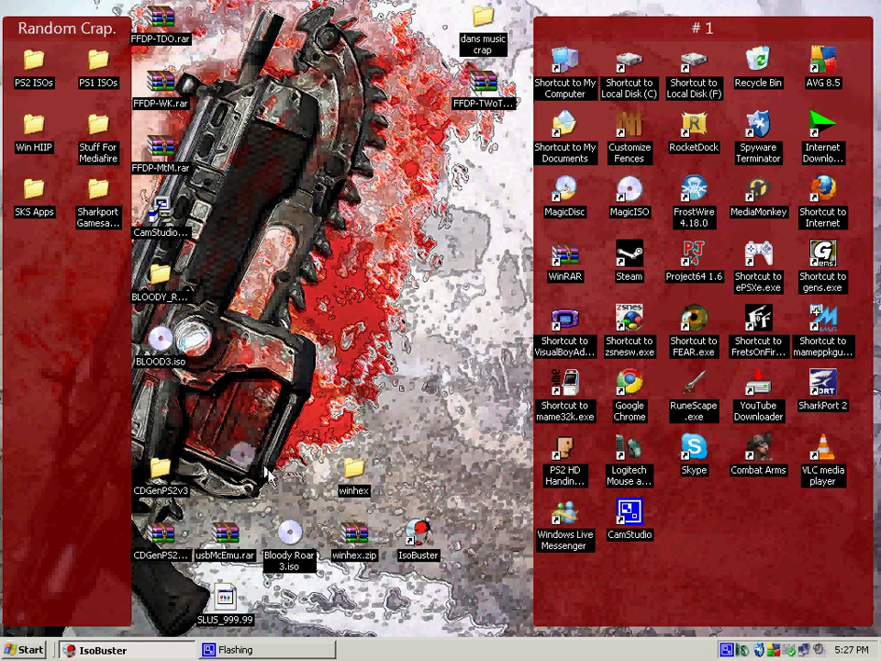
{"action": "left_click_drag", "start_coordinate": [288, 464], "coordinate": [385, 500]}
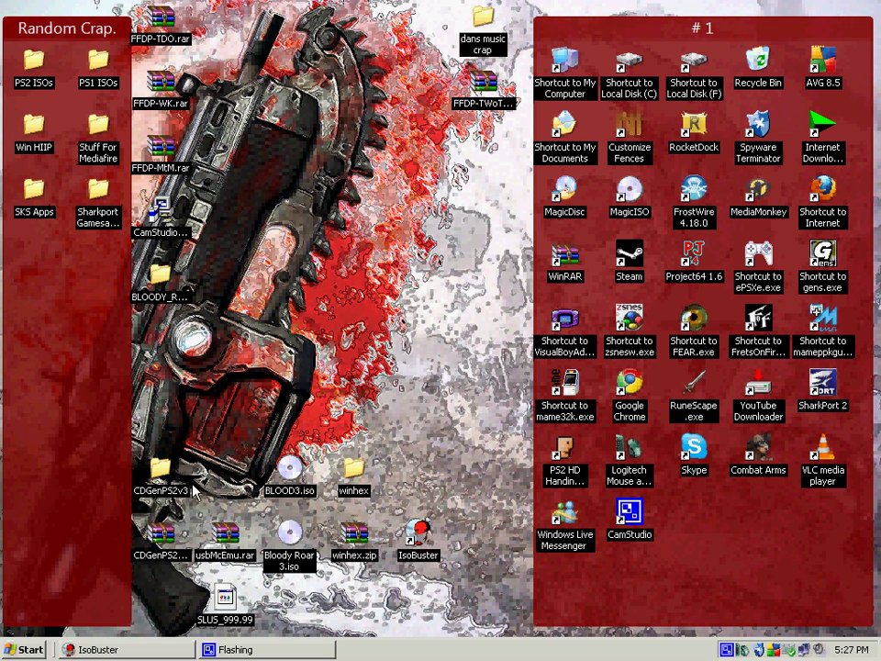